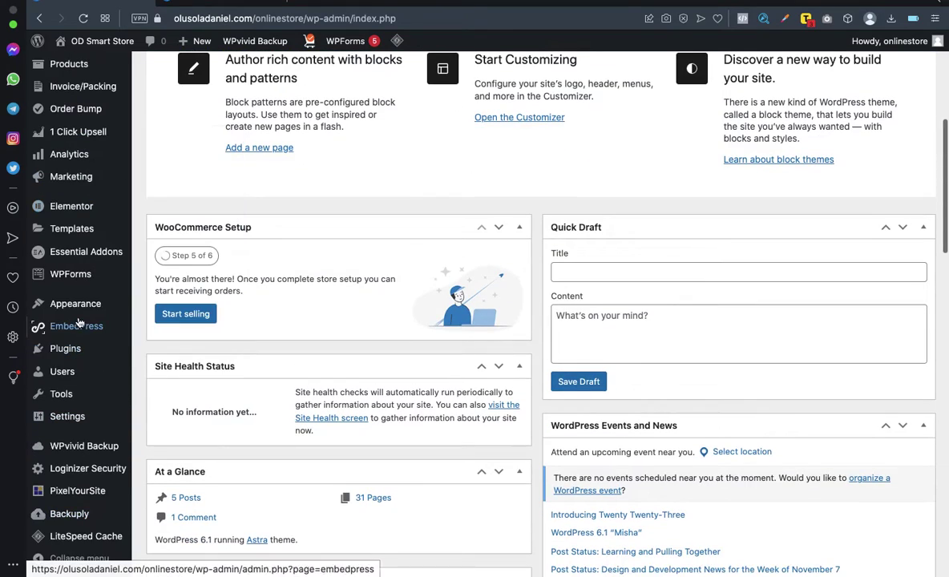
Step: Search the installable WordPress themes for "astra" and look over the Astra theme's entry
{"action": "mouse_move", "coordinate": [76, 305]}
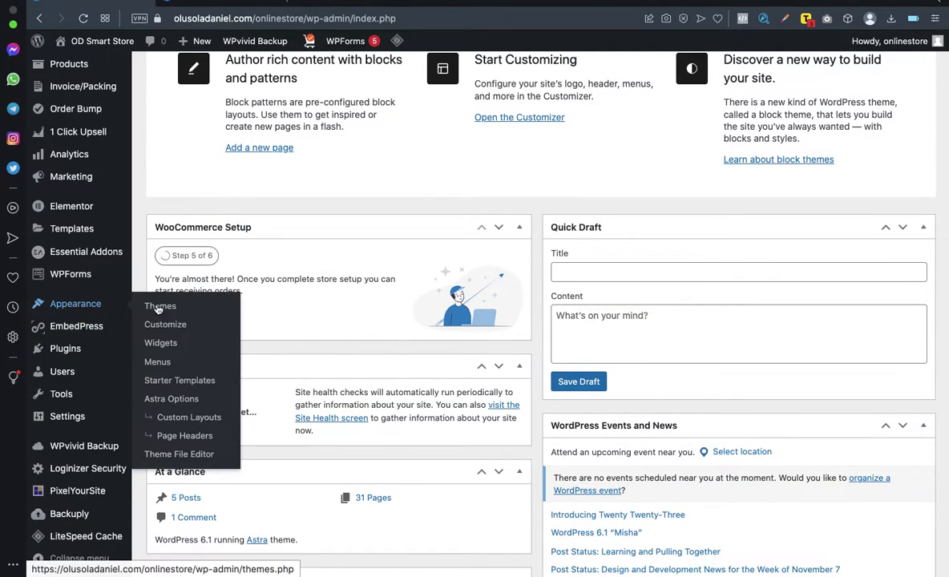
{"action": "left_click", "coordinate": [171, 308]}
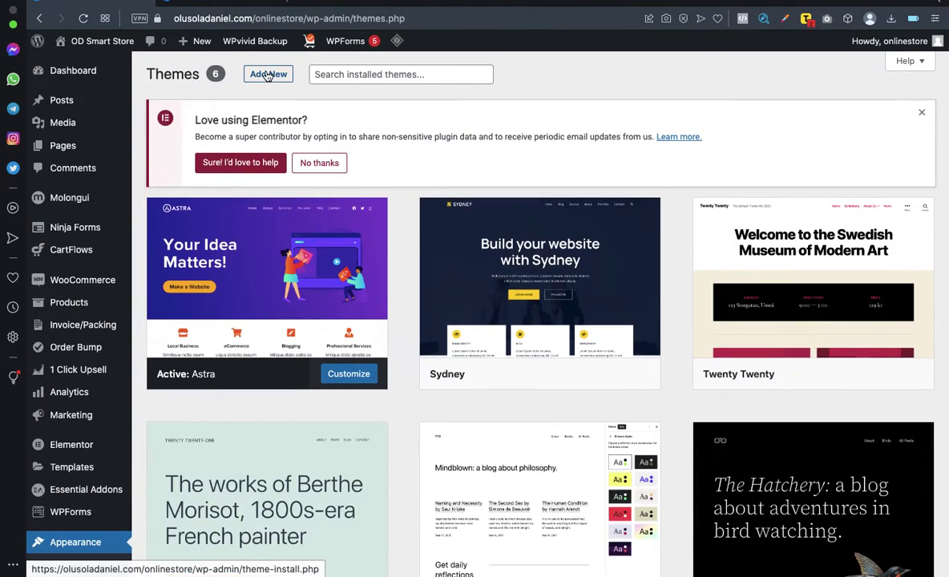
{"action": "left_click", "coordinate": [267, 75]}
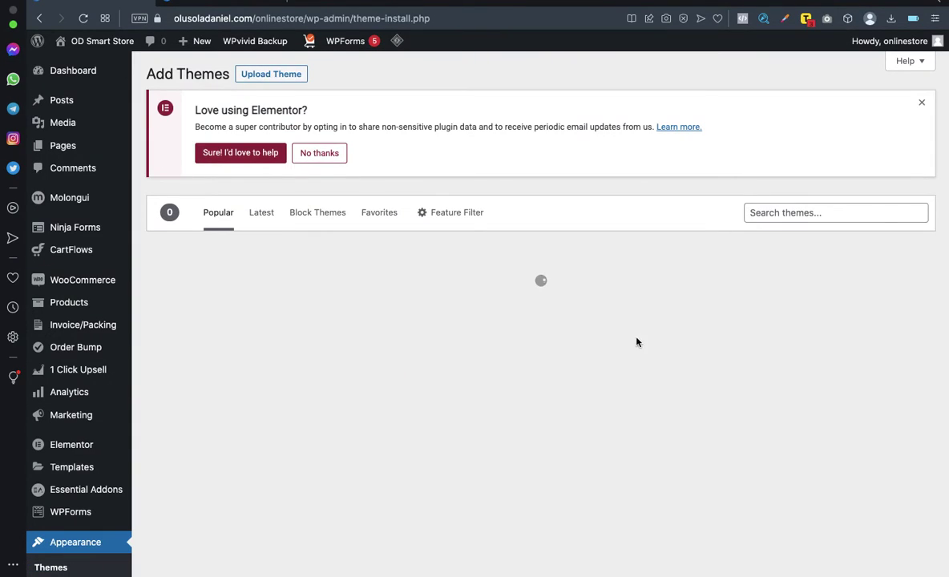
{"action": "left_click", "coordinate": [788, 214]}
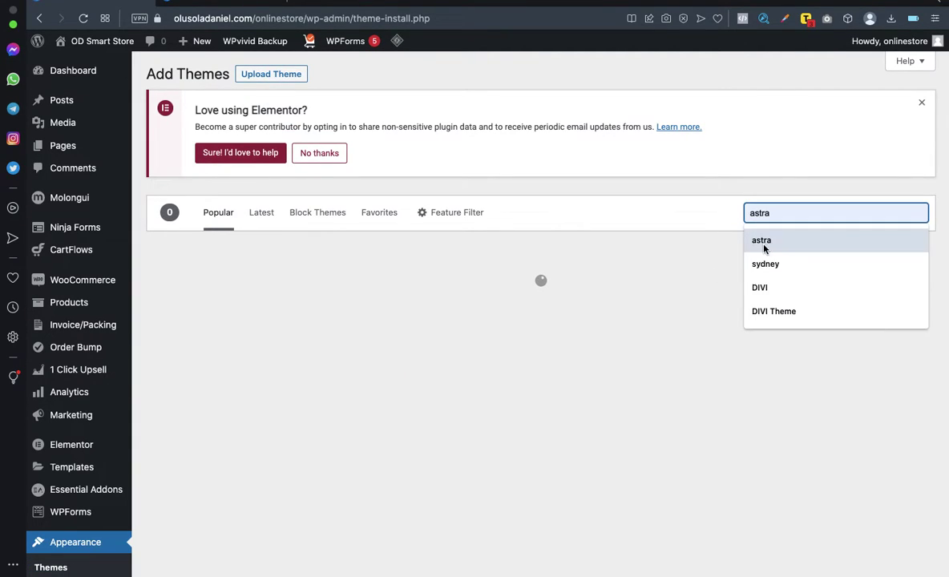
{"action": "left_click", "coordinate": [764, 246]}
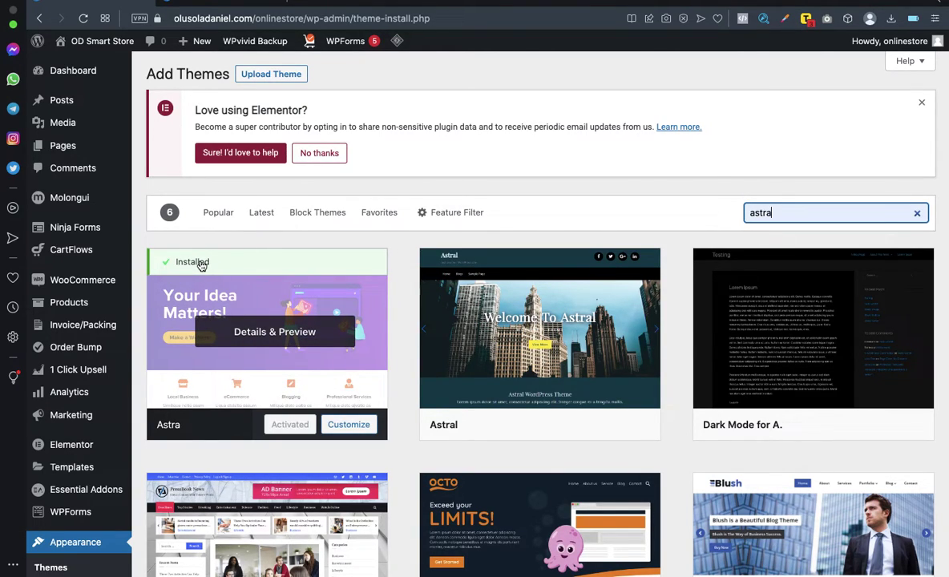
{"action": "scroll", "coordinate": [202, 267], "scroll_direction": "down", "scroll_amount": 2}
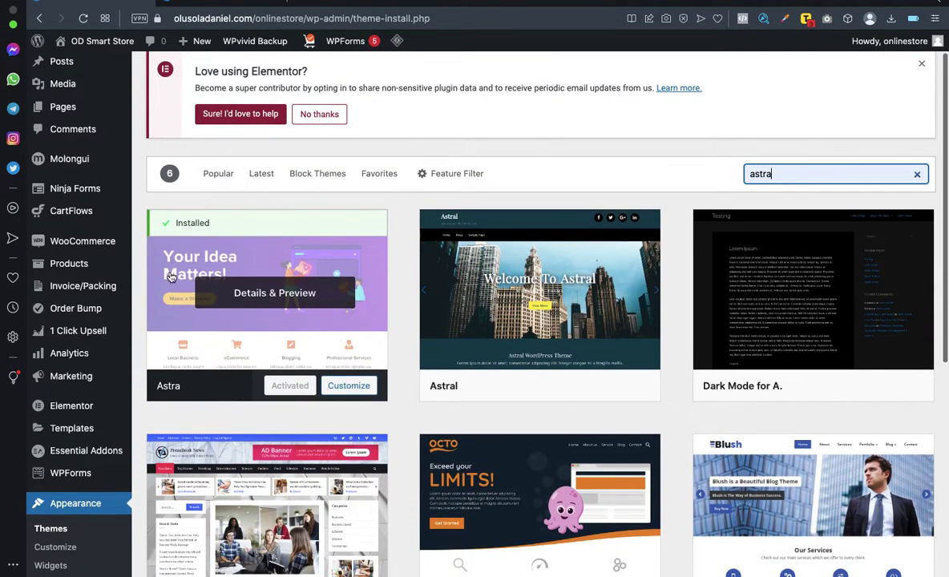
{"action": "scroll", "coordinate": [90, 436], "scroll_direction": "up", "scroll_amount": 2}
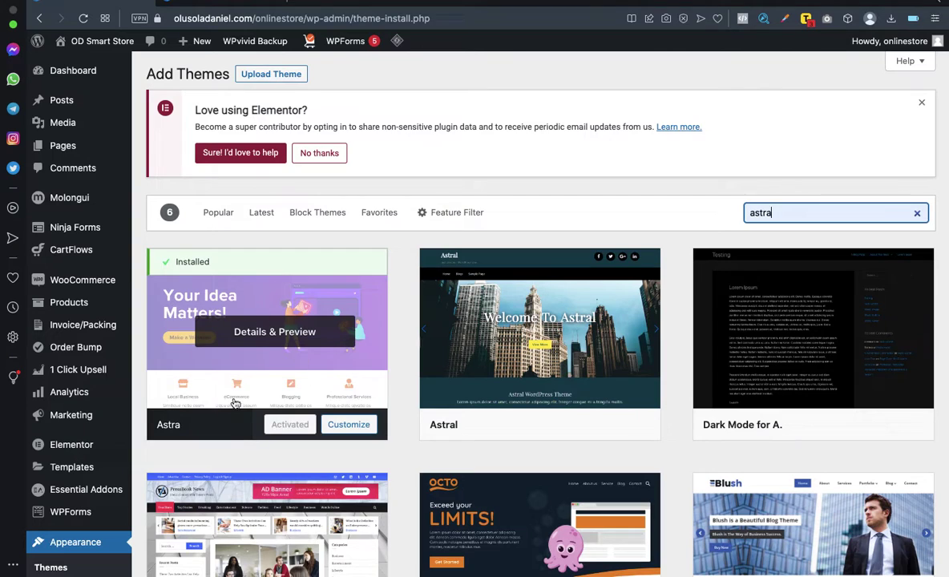
Step: Search the installable WordPress plugins for "starter"
{"action": "mouse_move", "coordinate": [87, 430]}
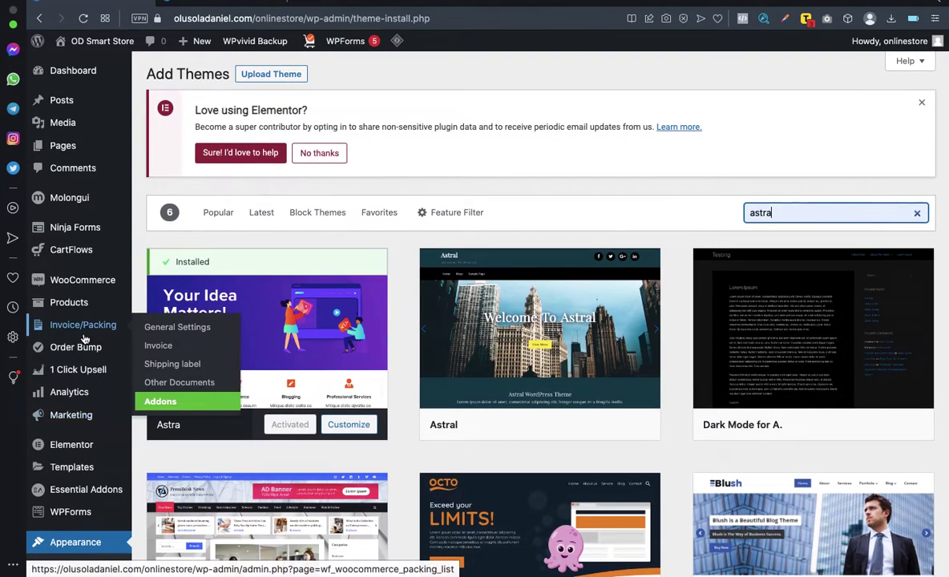
{"action": "scroll", "coordinate": [80, 337], "scroll_direction": "down", "scroll_amount": 5}
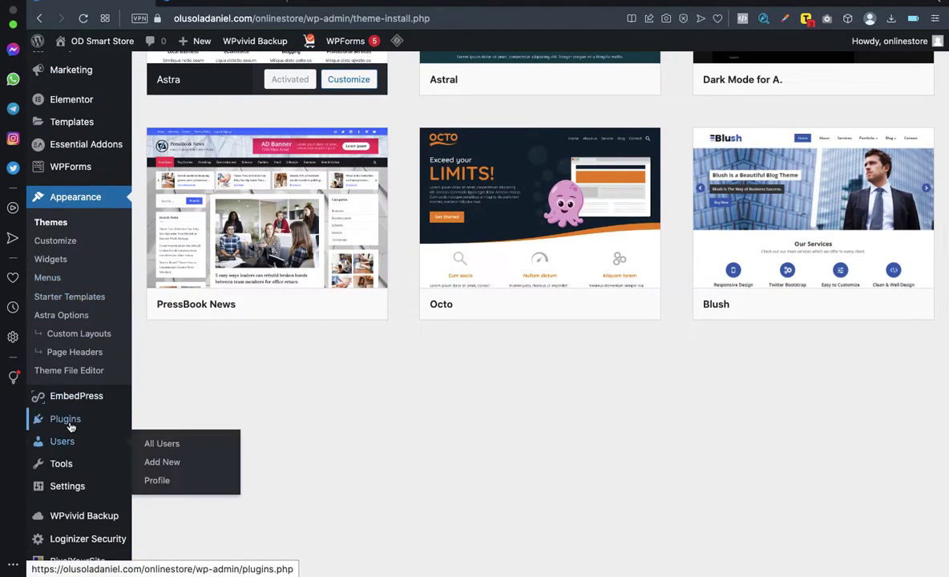
{"action": "mouse_move", "coordinate": [62, 421]}
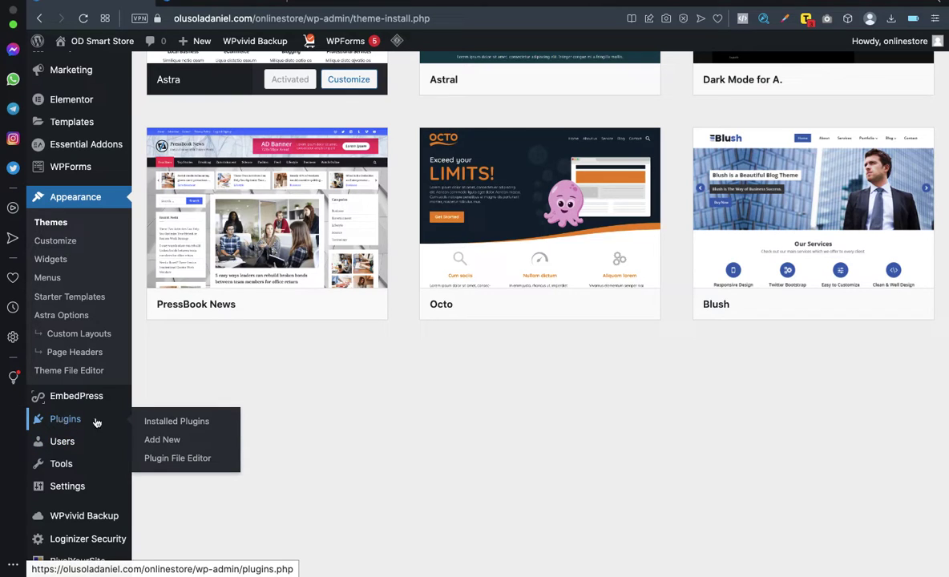
{"action": "left_click", "coordinate": [160, 440]}
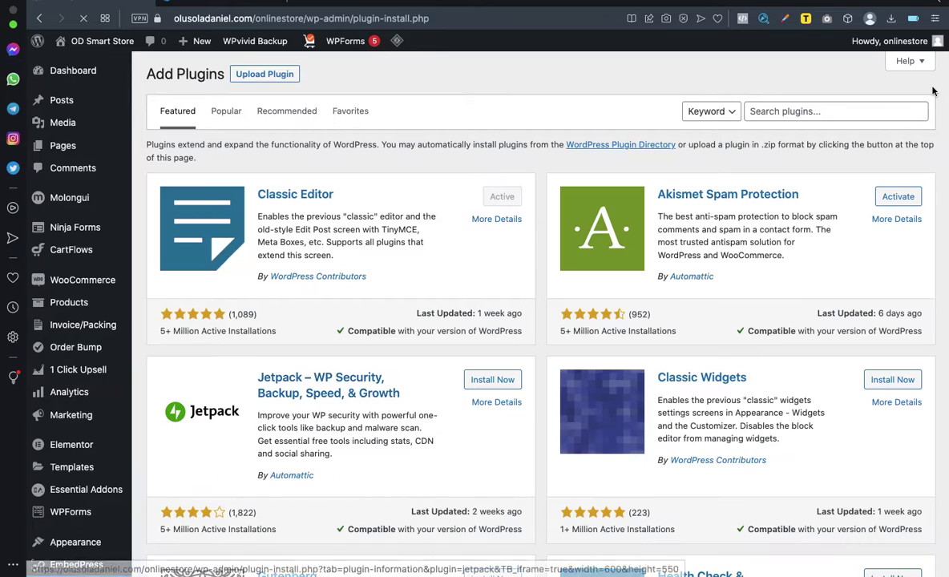
{"action": "left_click", "coordinate": [806, 115]}
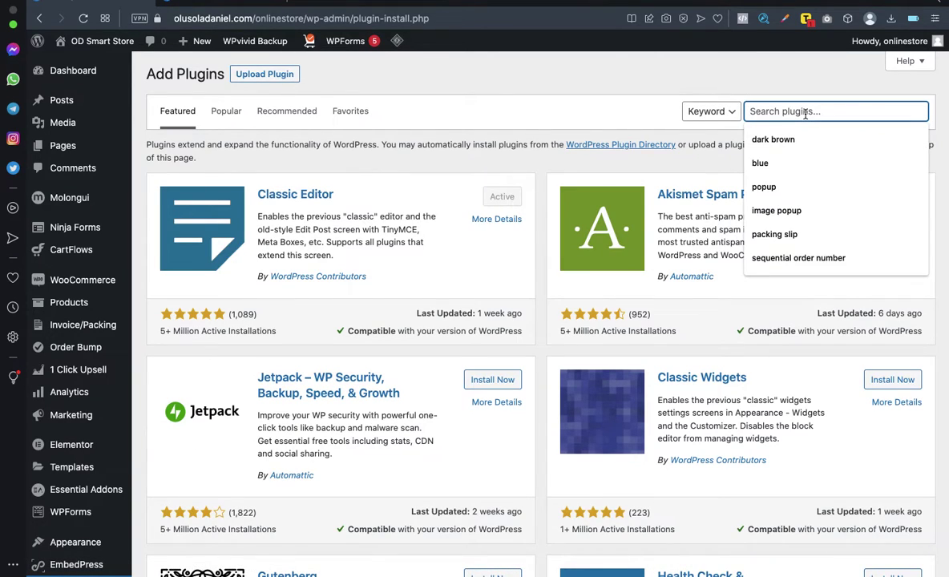
{"action": "type", "text": "s"}
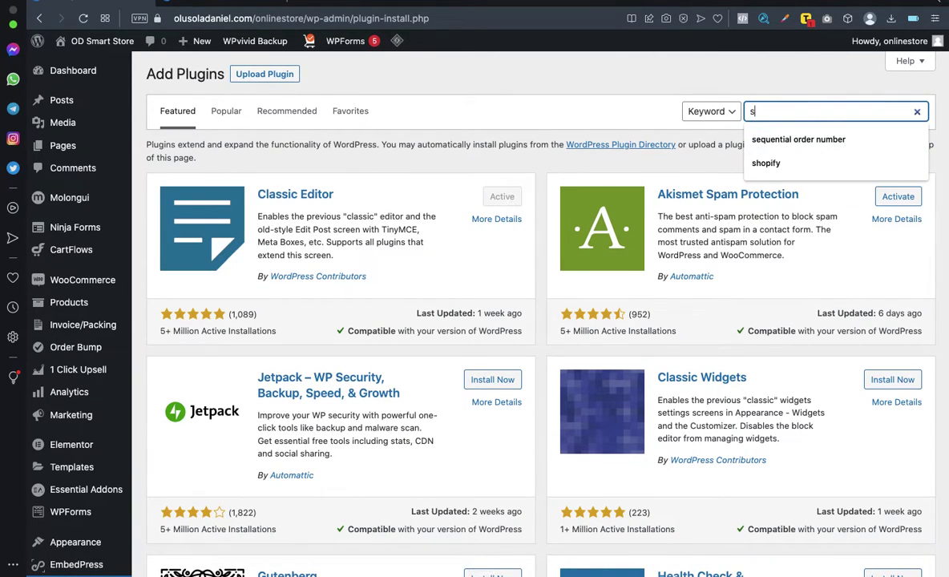
{"action": "type", "text": "tat"}
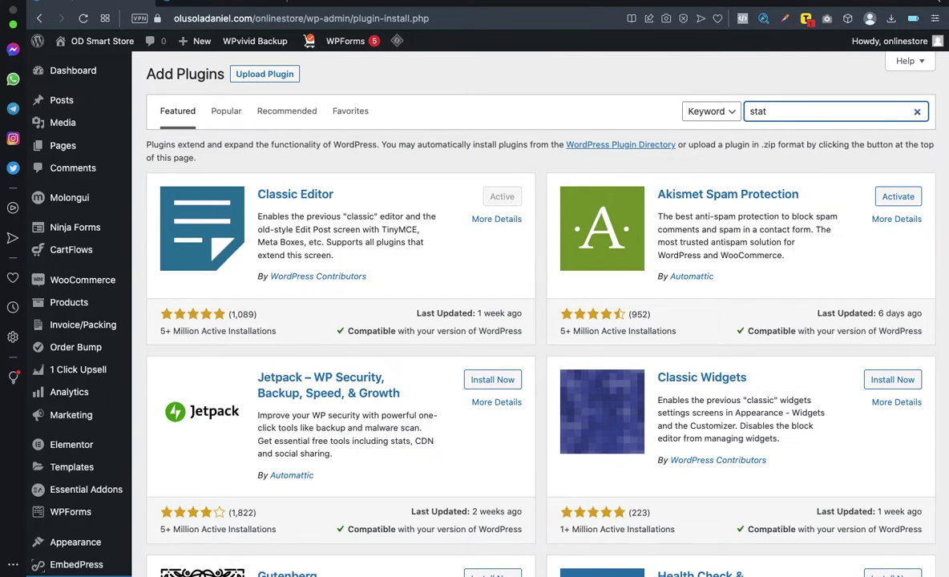
{"action": "type", "text": "ter"}
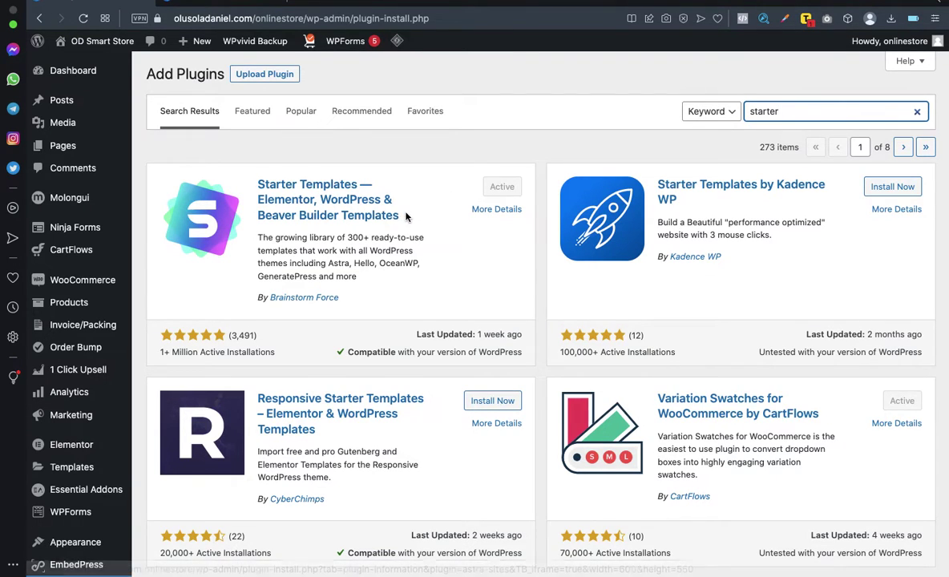
Step: Open the Starter Templates library from the site's appearance options
{"action": "scroll", "coordinate": [90, 242], "scroll_direction": "down", "scroll_amount": 3}
{"action": "scroll", "coordinate": [90, 242], "scroll_direction": "down", "scroll_amount": 3}
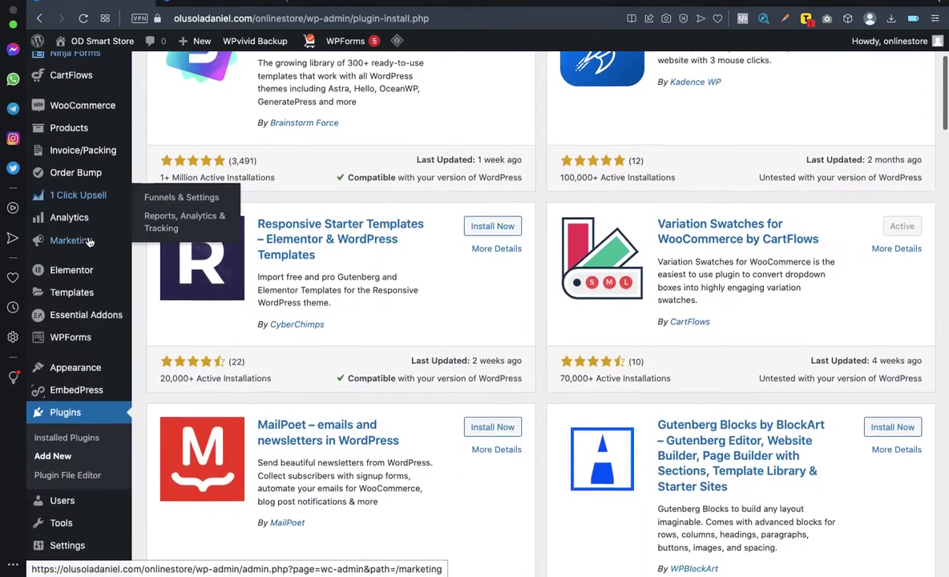
{"action": "mouse_move", "coordinate": [77, 340]}
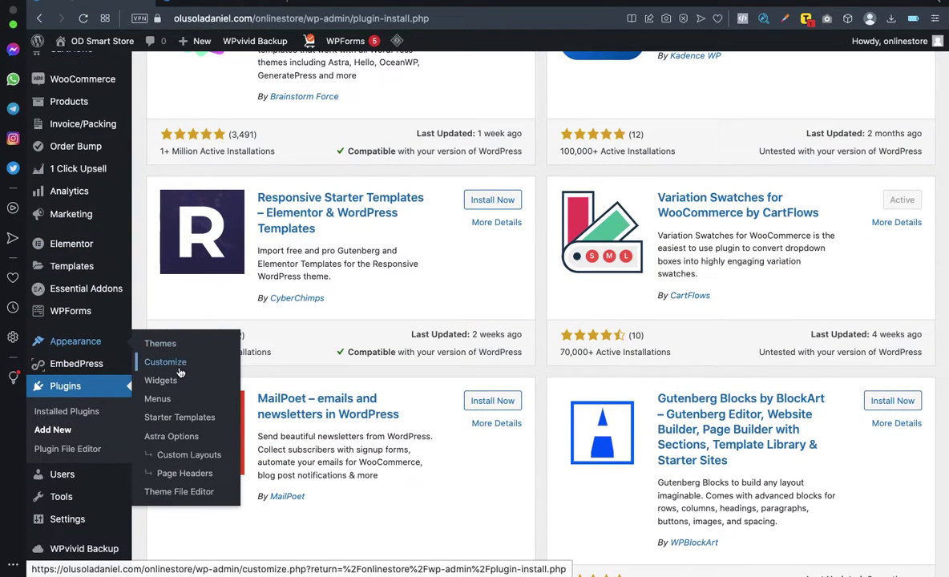
{"action": "left_click", "coordinate": [180, 418]}
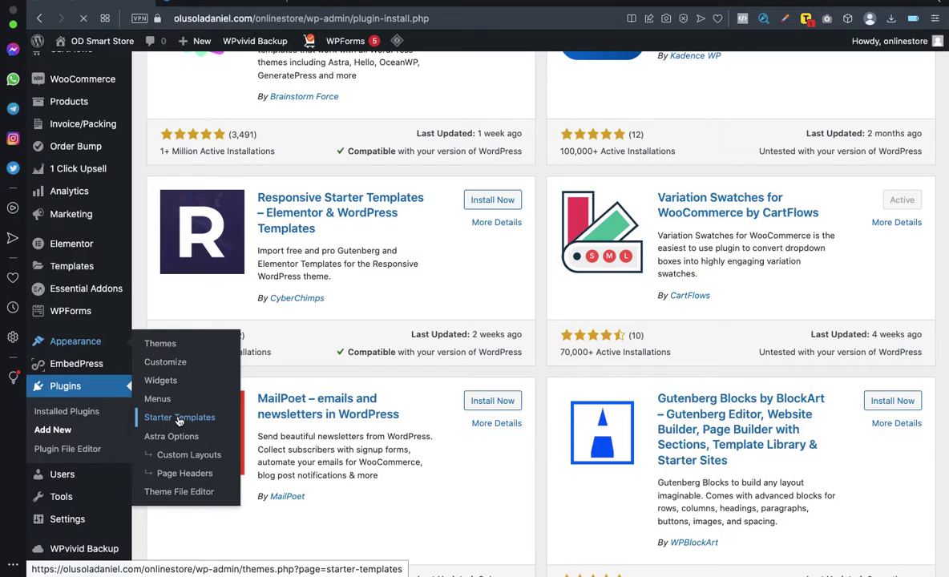
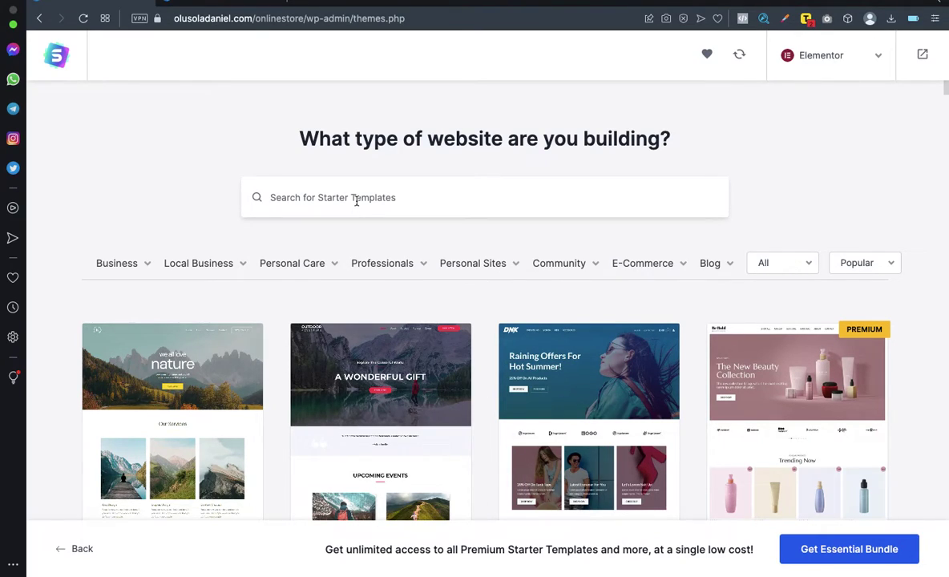
Step: Search the starter templates for "eco", browse the matching designs, and exit the library to the dashboard
{"action": "mouse_move", "coordinate": [629, 271]}
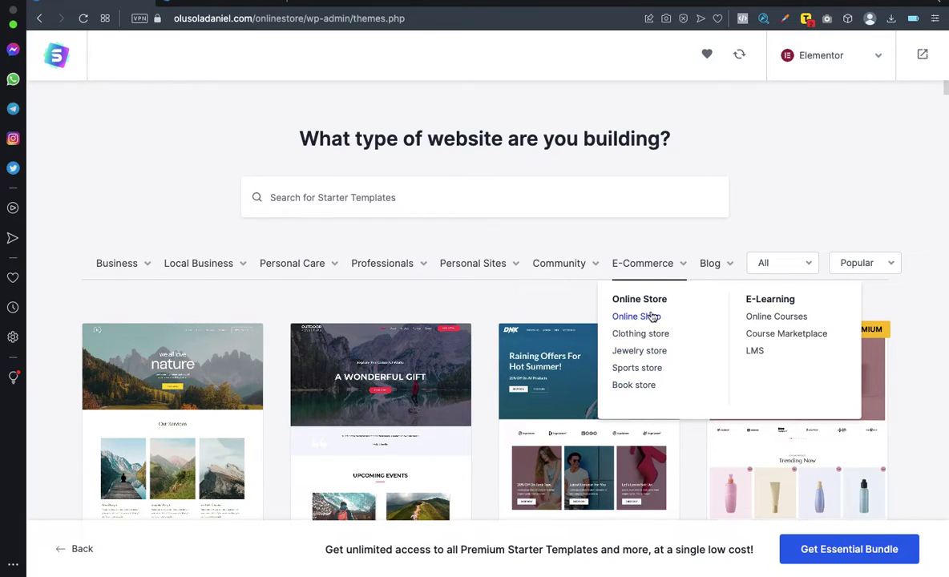
{"action": "left_click", "coordinate": [383, 191]}
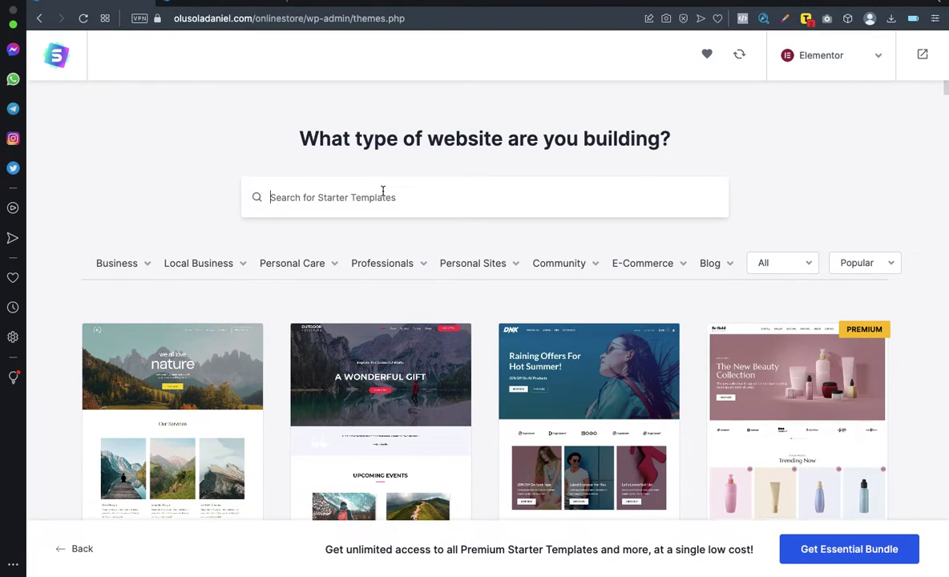
{"action": "type", "text": "e"}
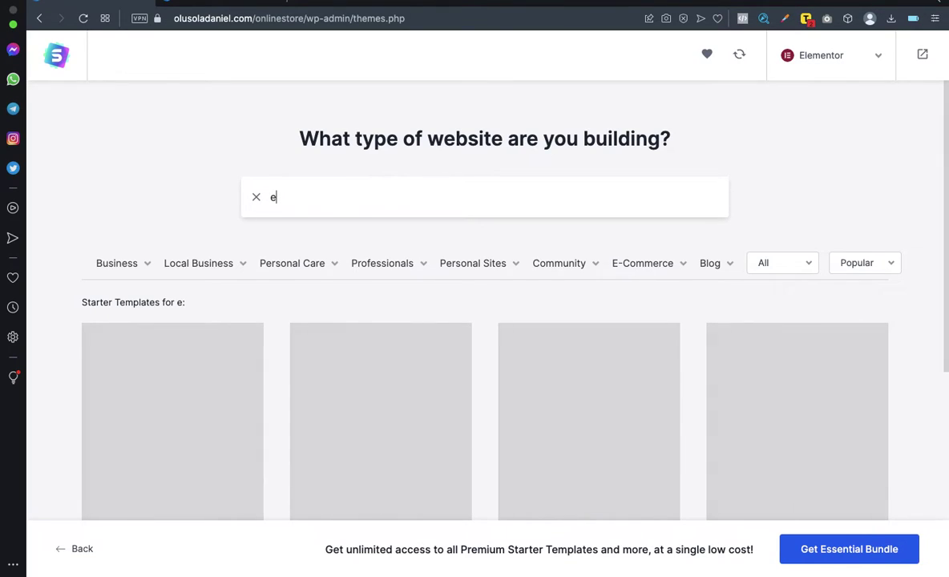
{"action": "type", "text": "cc"}
{"action": "key", "text": "BackSpace"}
{"action": "type", "text": "o"}
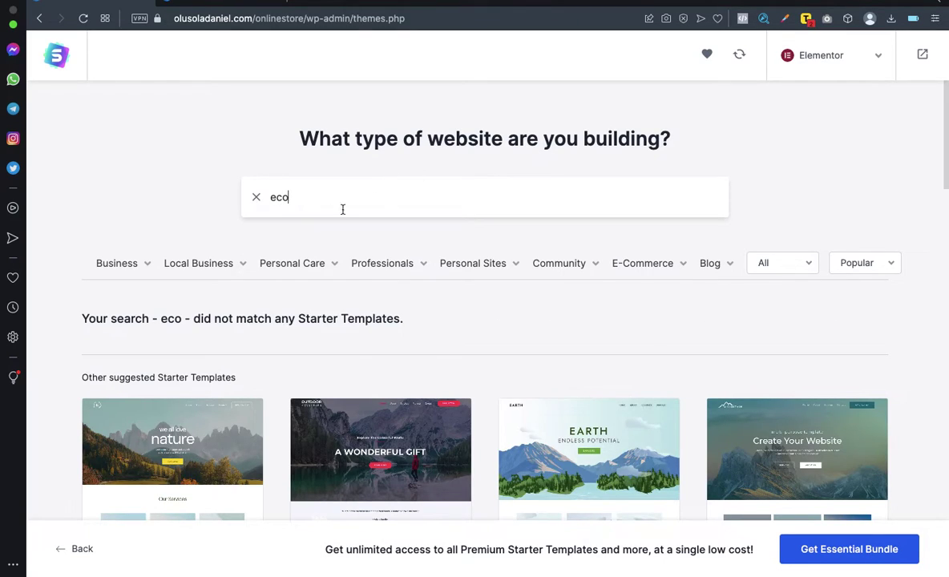
{"action": "scroll", "coordinate": [500, 404], "scroll_direction": "down", "scroll_amount": 3}
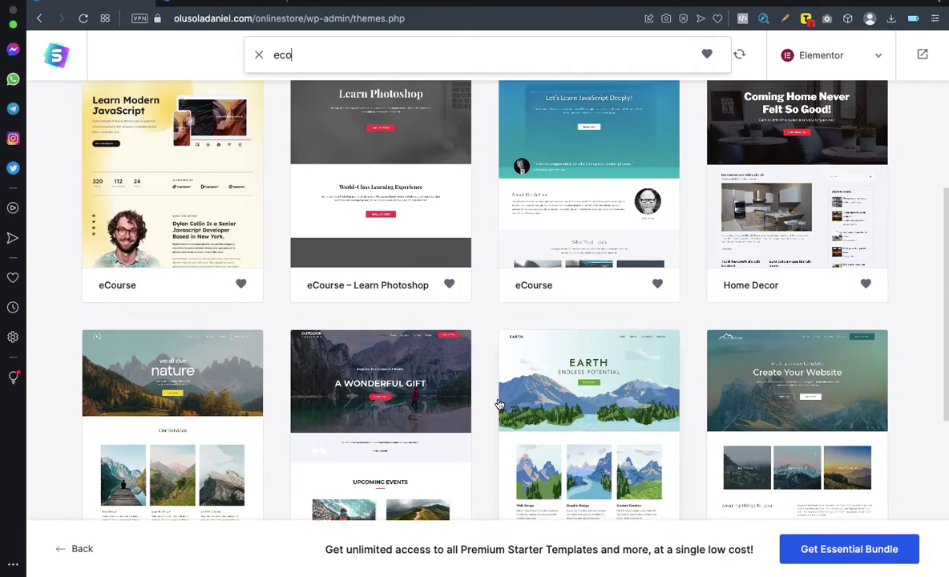
{"action": "scroll", "coordinate": [499, 404], "scroll_direction": "up", "scroll_amount": 5}
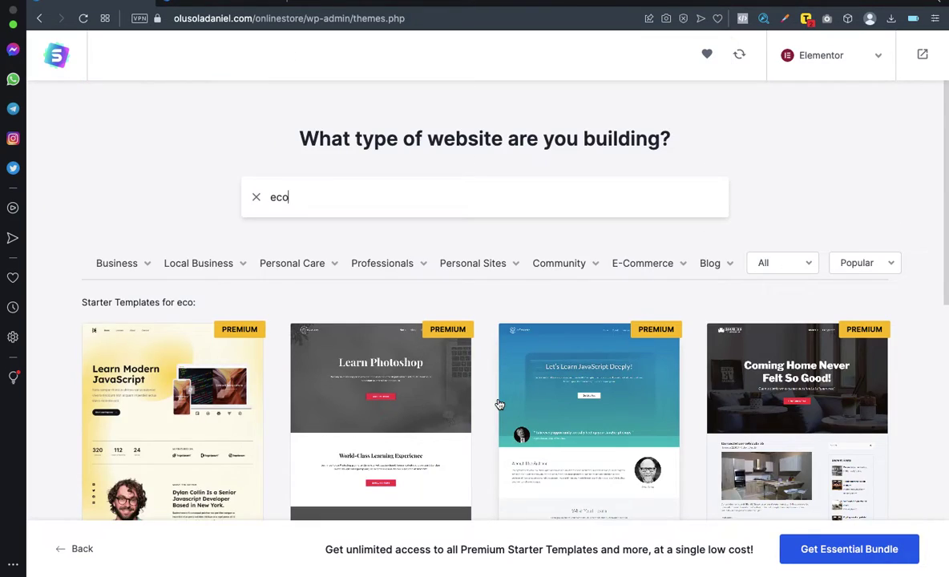
{"action": "left_click", "coordinate": [922, 57]}
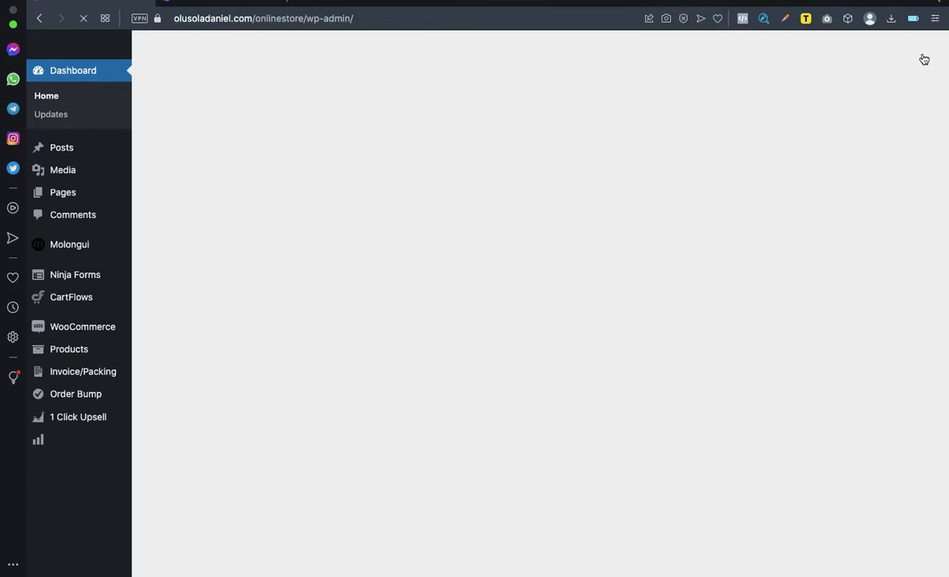
Step: Check the Tools slide in the presentation and search the installable WordPress plugins for "sequential order number"
{"action": "key", "text": "ctrl+Left"}
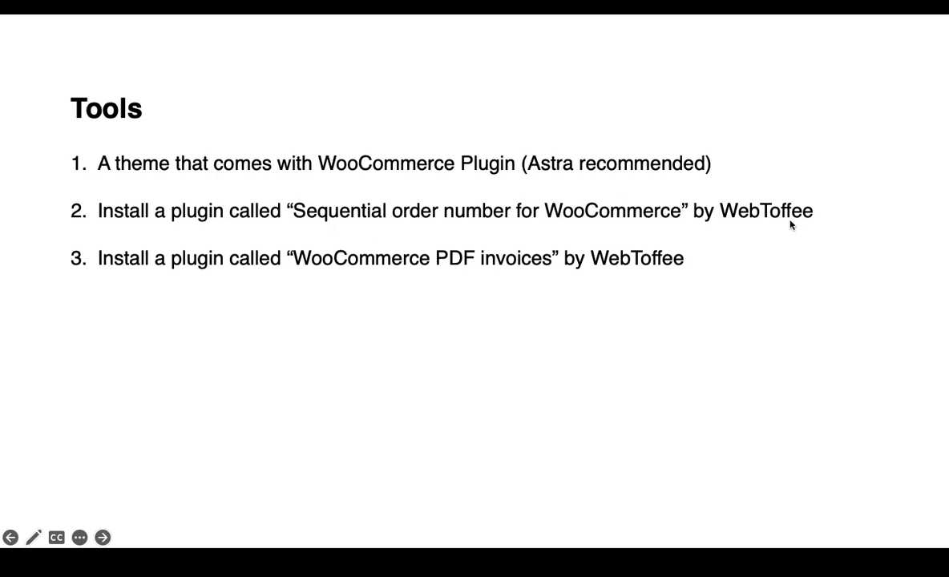
{"action": "key", "text": "ctrl+Right"}
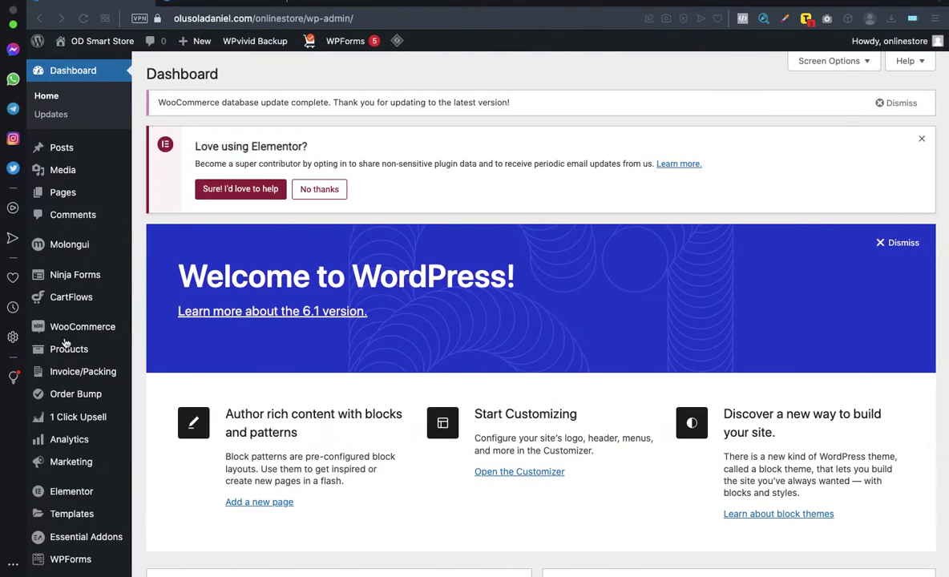
{"action": "scroll", "coordinate": [56, 403], "scroll_direction": "down", "scroll_amount": 3}
{"action": "scroll", "coordinate": [56, 403], "scroll_direction": "down", "scroll_amount": 5}
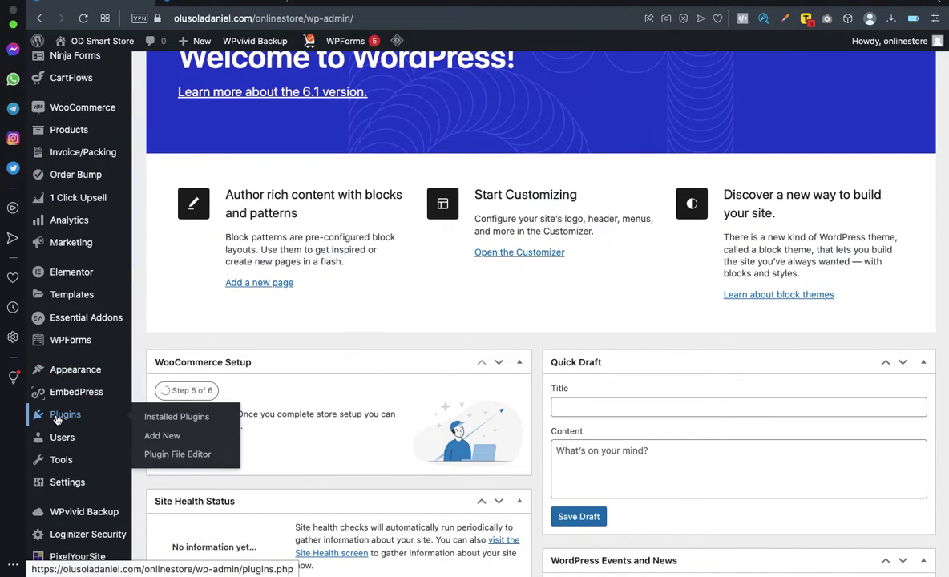
{"action": "left_click", "coordinate": [169, 439]}
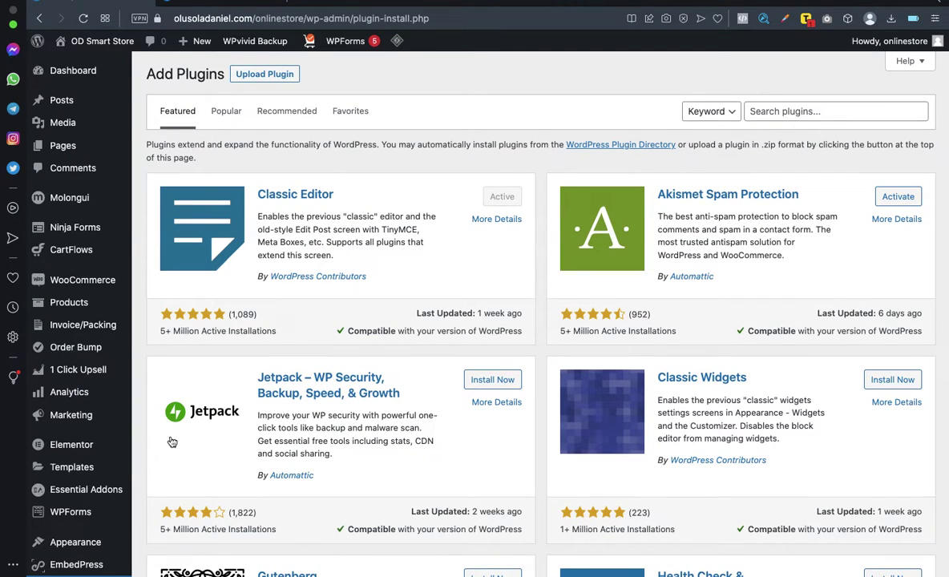
{"action": "left_click", "coordinate": [808, 113]}
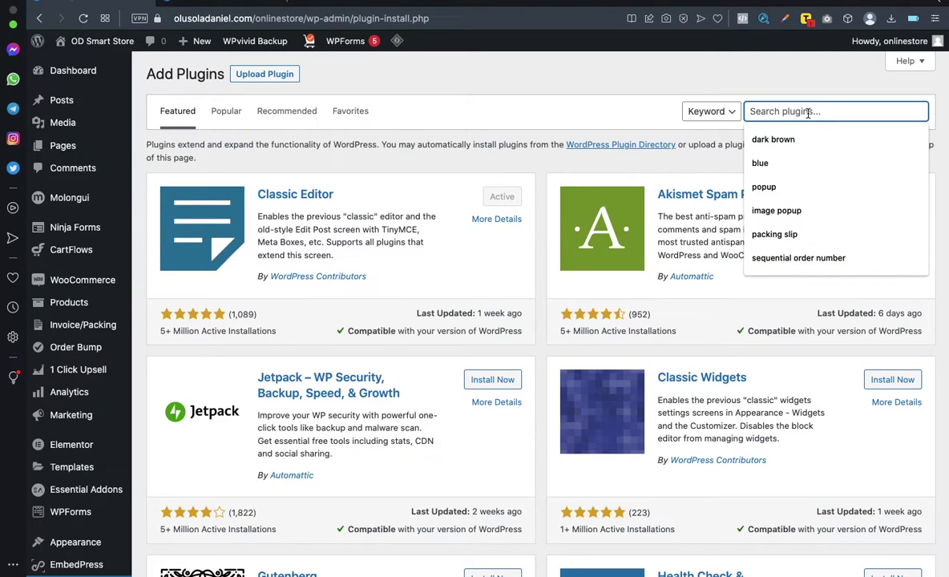
{"action": "left_click", "coordinate": [798, 258]}
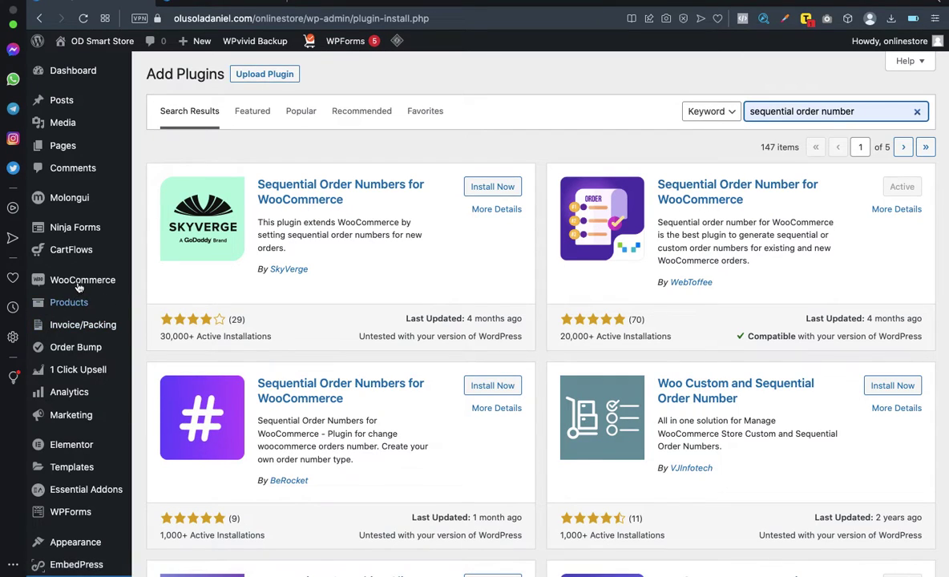
Step: Open the Sequential Order Number section of the WooCommerce settings
{"action": "mouse_move", "coordinate": [80, 284]}
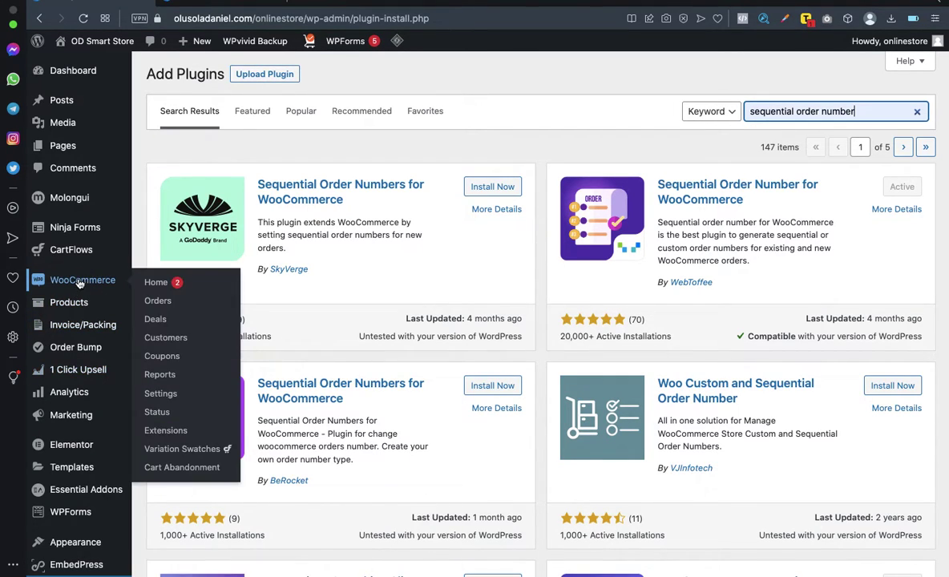
{"action": "left_click", "coordinate": [161, 394]}
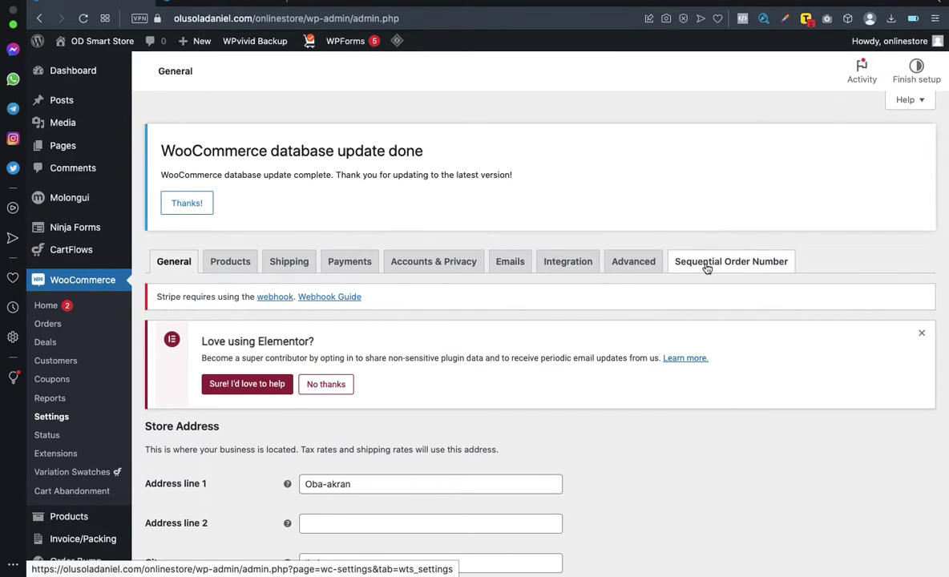
{"action": "left_click", "coordinate": [735, 267]}
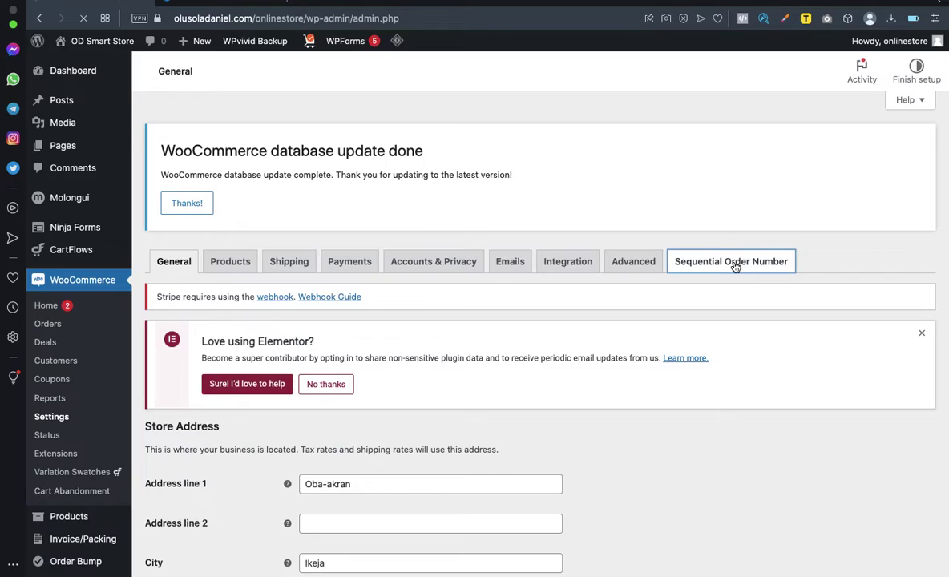
Step: Review the order number format, order number length and start number settings, including the preview of the resulting order number
{"action": "scroll", "coordinate": [578, 407], "scroll_direction": "down", "scroll_amount": 5}
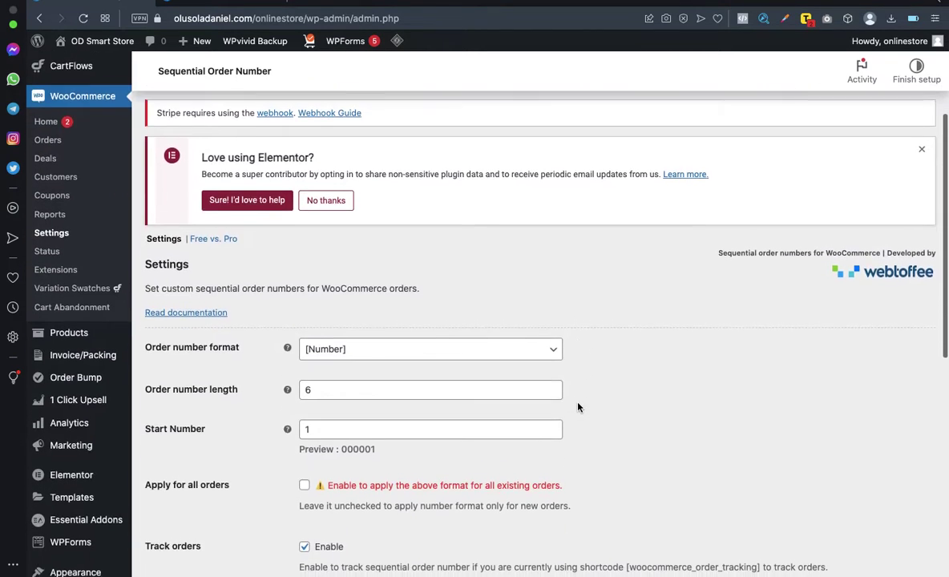
{"action": "scroll", "coordinate": [578, 407], "scroll_direction": "down", "scroll_amount": 4}
{"action": "scroll", "coordinate": [578, 408], "scroll_direction": "up", "scroll_amount": 2}
{"action": "scroll", "coordinate": [578, 405], "scroll_direction": "down", "scroll_amount": 2}
{"action": "scroll", "coordinate": [578, 403], "scroll_direction": "up", "scroll_amount": 3}
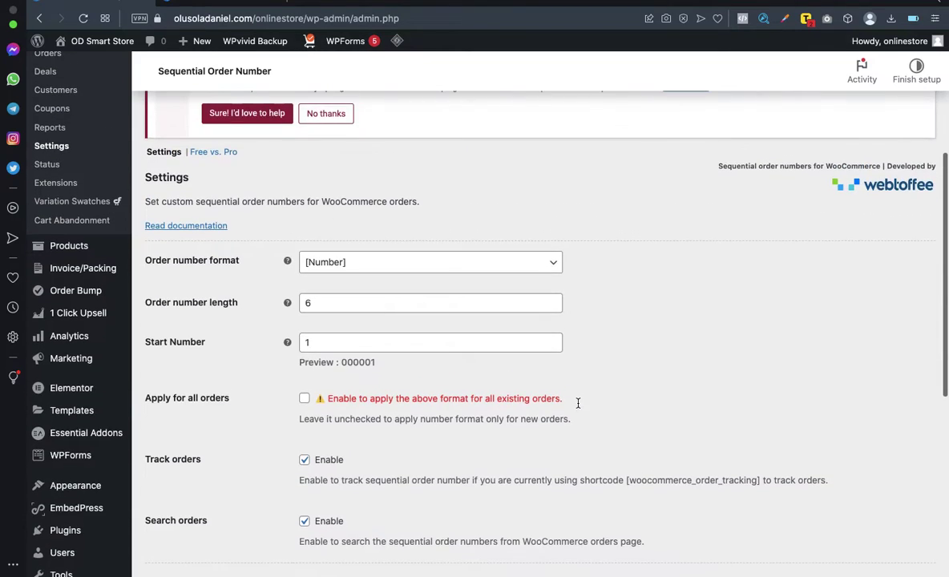
{"action": "scroll", "coordinate": [534, 371], "scroll_direction": "up", "scroll_amount": 1}
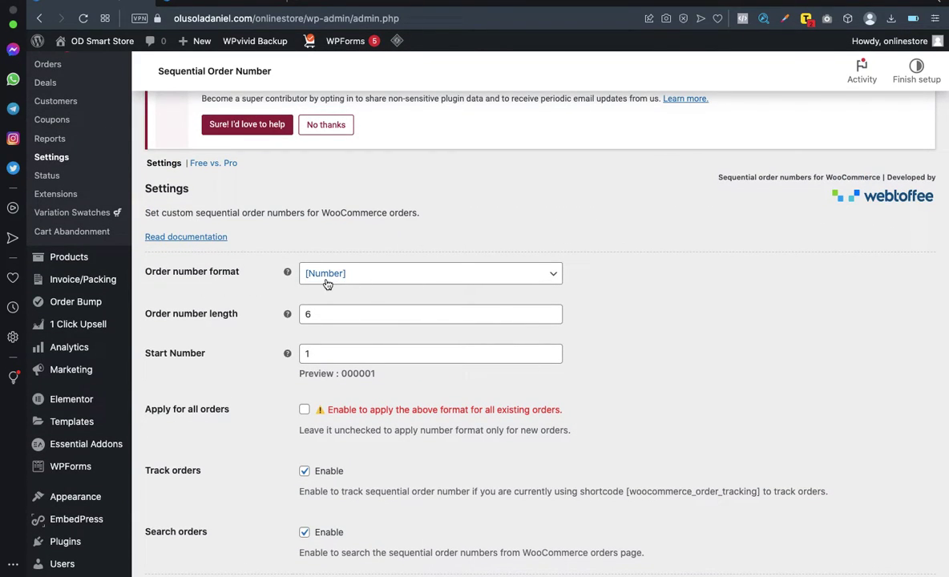
{"action": "scroll", "coordinate": [382, 361], "scroll_direction": "down", "scroll_amount": 2}
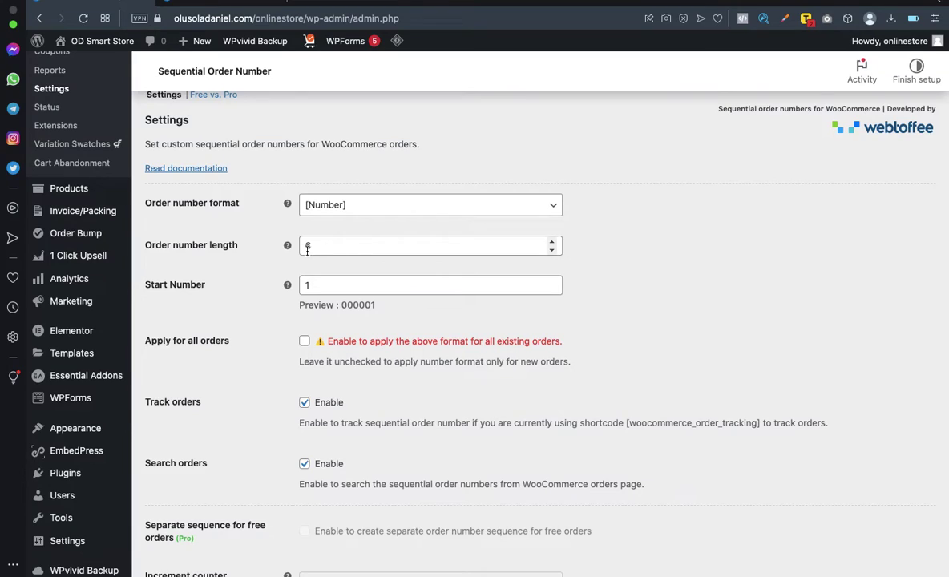
{"action": "scroll", "coordinate": [674, 262], "scroll_direction": "down", "scroll_amount": 1}
{"action": "scroll", "coordinate": [673, 261], "scroll_direction": "down", "scroll_amount": 1}
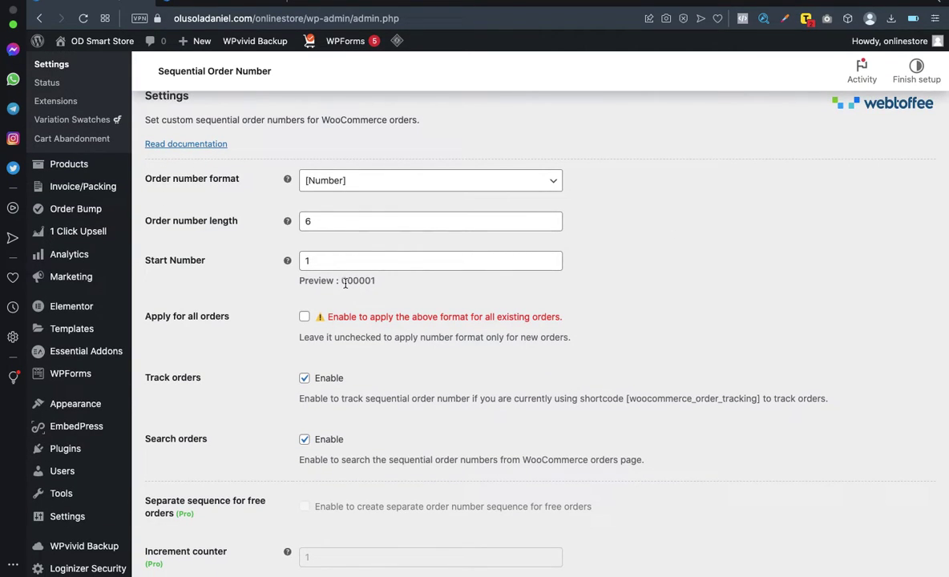
{"action": "left_click_drag", "start_coordinate": [341, 281], "coordinate": [373, 282]}
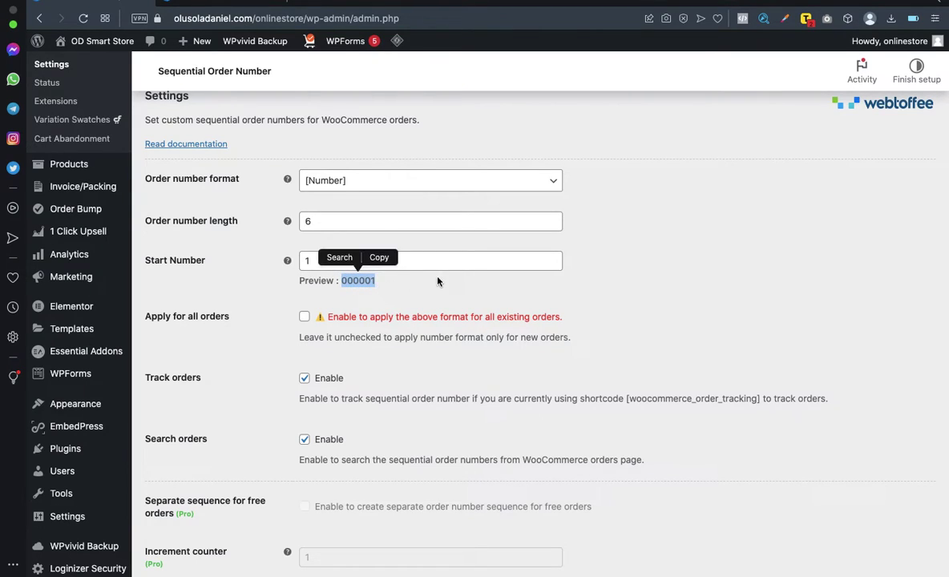
{"action": "left_click", "coordinate": [234, 270]}
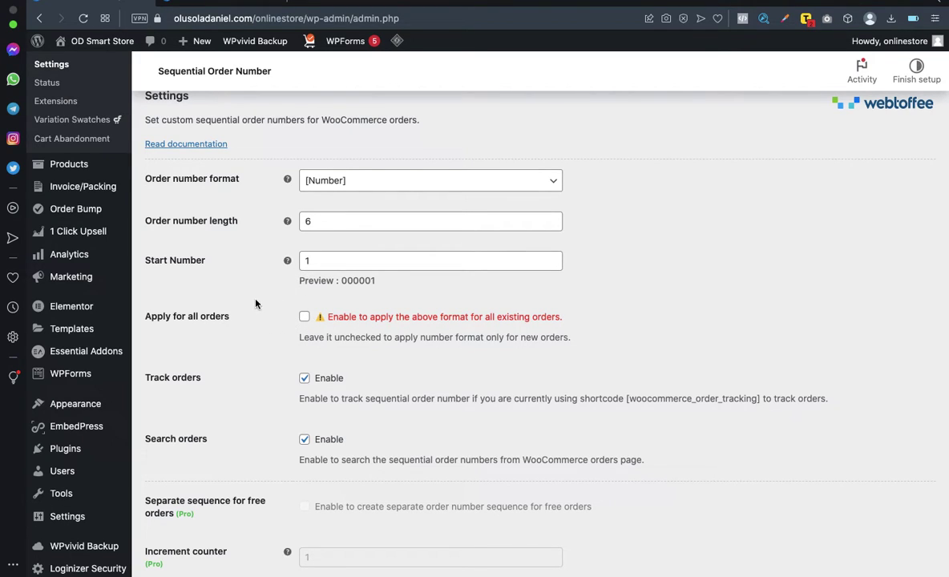
Step: Examine the remaining sequential order number settings, including order tracking, order search and the Pro-only options
{"action": "scroll", "coordinate": [271, 353], "scroll_direction": "down", "scroll_amount": 3}
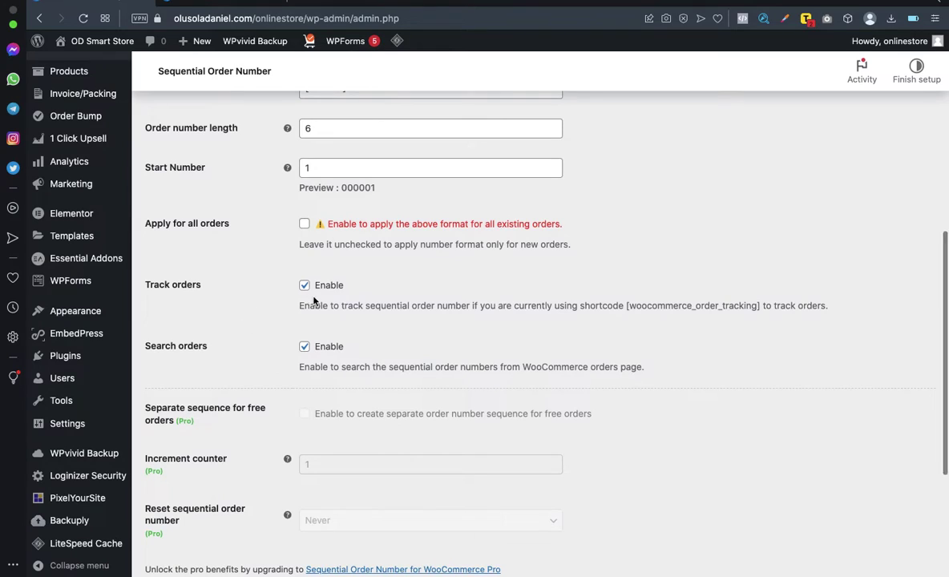
{"action": "scroll", "coordinate": [346, 334], "scroll_direction": "down", "scroll_amount": 5}
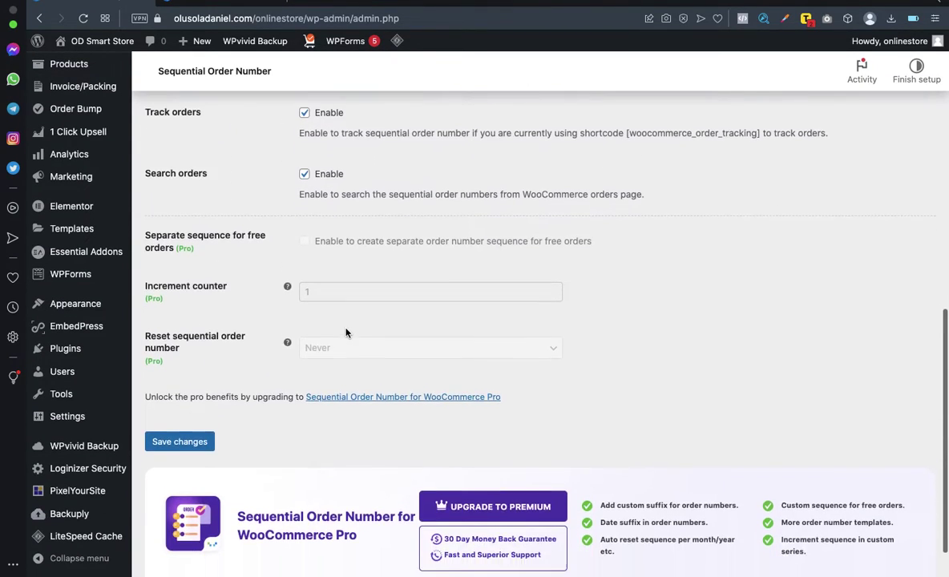
{"action": "scroll", "coordinate": [346, 331], "scroll_direction": "down", "scroll_amount": 2}
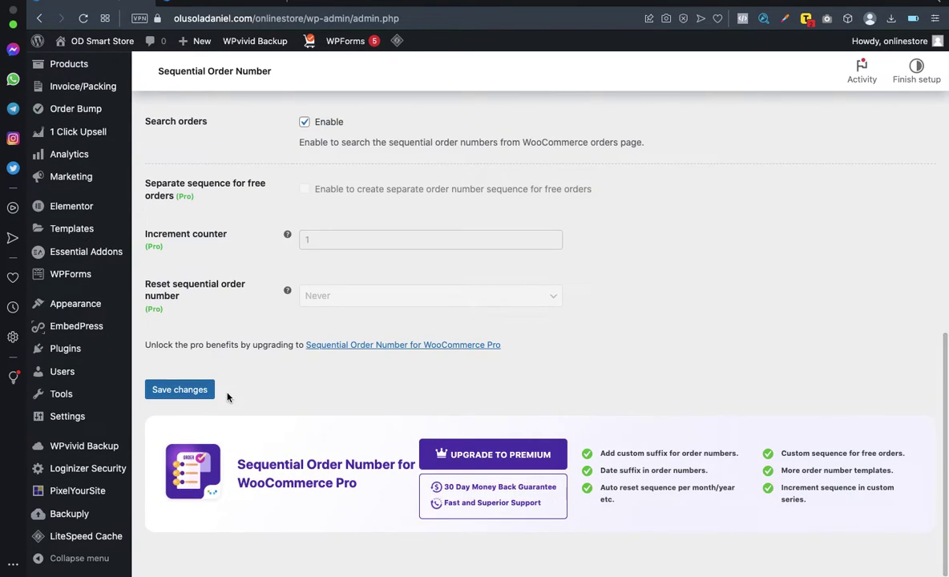
{"action": "scroll", "coordinate": [477, 316], "scroll_direction": "up", "scroll_amount": 15}
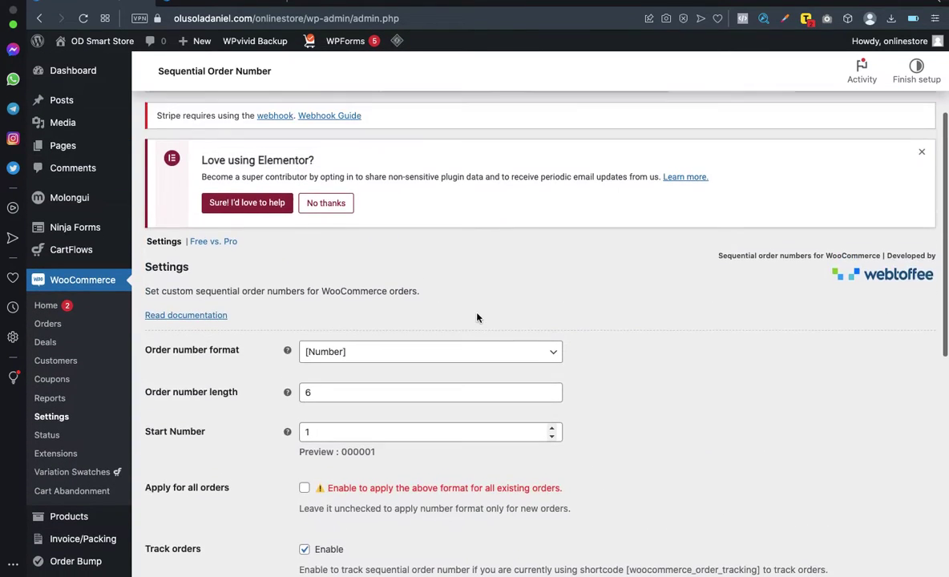
{"action": "scroll", "coordinate": [477, 316], "scroll_direction": "up", "scroll_amount": 2}
{"action": "scroll", "coordinate": [477, 317], "scroll_direction": "up", "scroll_amount": 4}
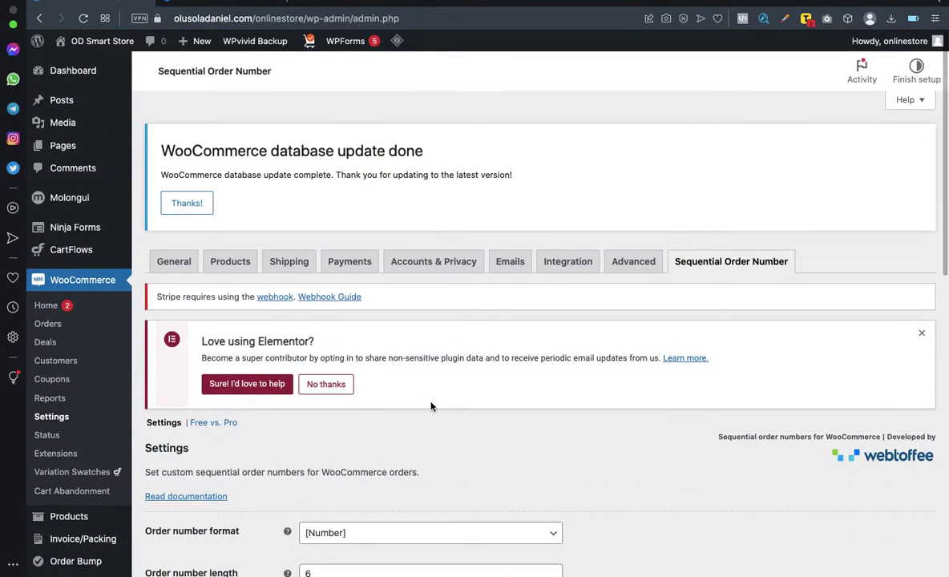
{"action": "scroll", "coordinate": [430, 406], "scroll_direction": "down", "scroll_amount": 2}
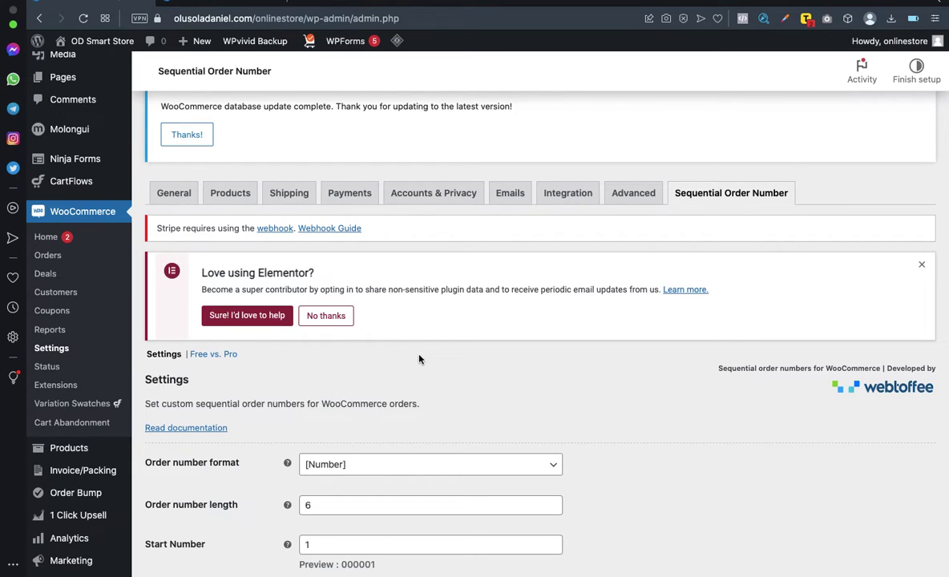
{"action": "scroll", "coordinate": [436, 359], "scroll_direction": "down", "scroll_amount": 1}
{"action": "scroll", "coordinate": [436, 359], "scroll_direction": "up", "scroll_amount": 1}
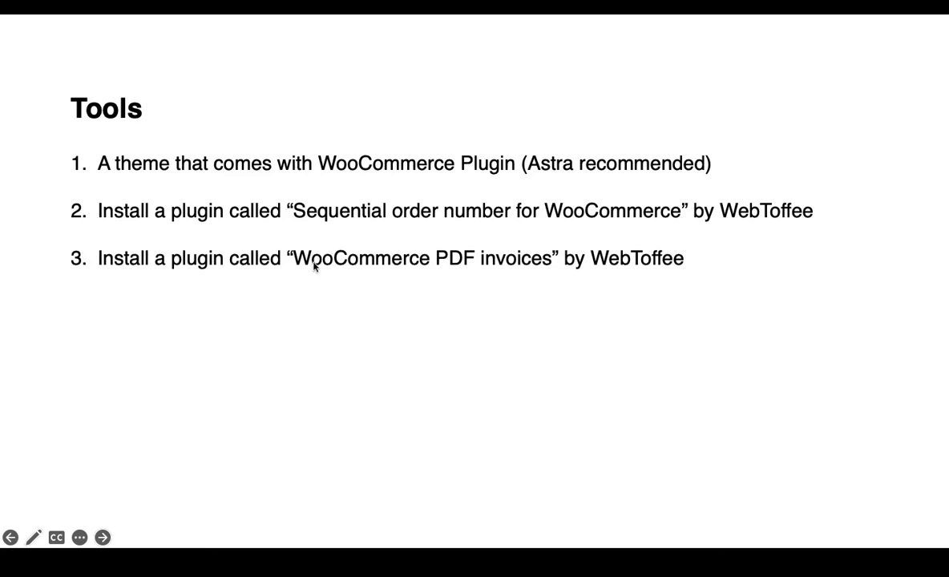
Step: Switch from the Tools slide back to the WordPress admin in the browser and open the page for adding new plugins
{"action": "key", "text": "ctrl+Right"}
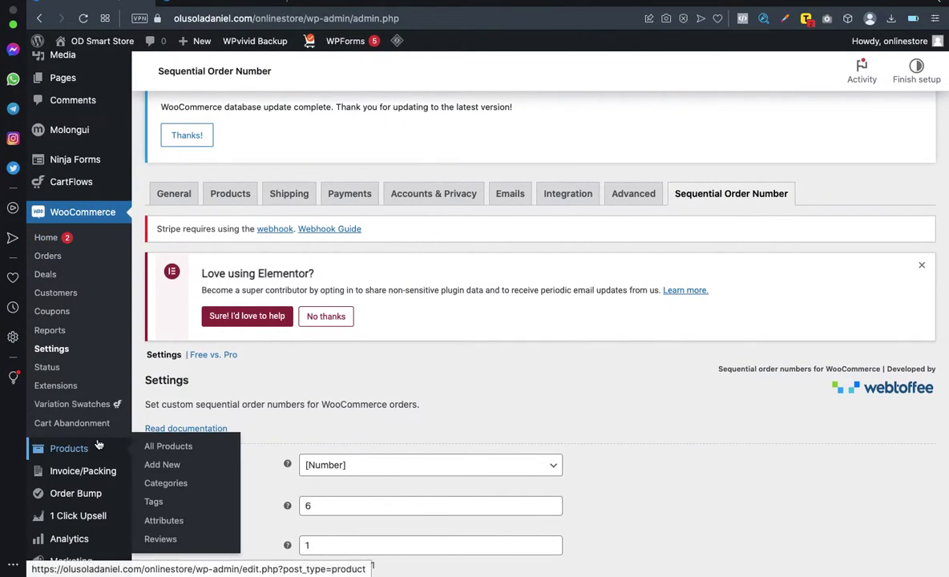
{"action": "scroll", "coordinate": [104, 417], "scroll_direction": "down", "scroll_amount": 5}
{"action": "scroll", "coordinate": [100, 433], "scroll_direction": "down", "scroll_amount": 2}
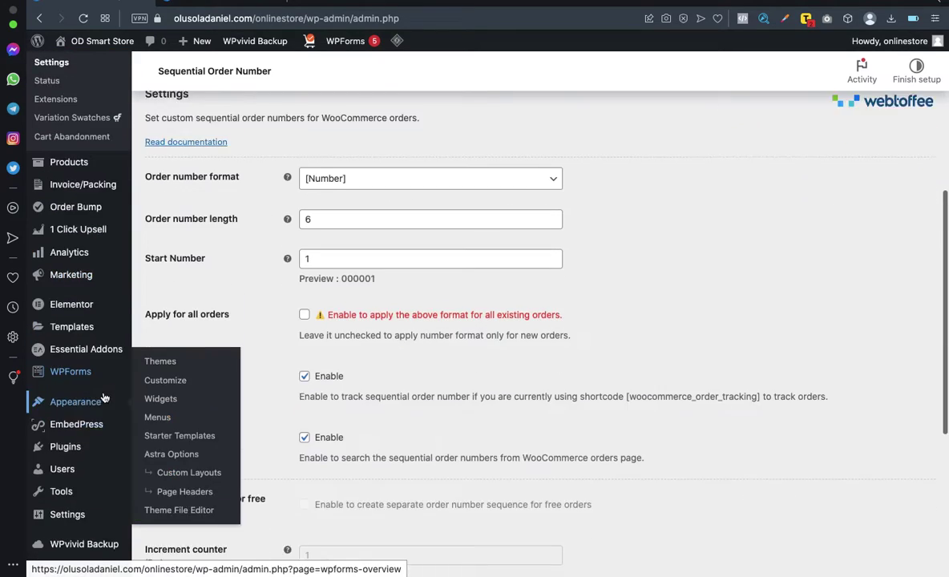
{"action": "mouse_move", "coordinate": [124, 404]}
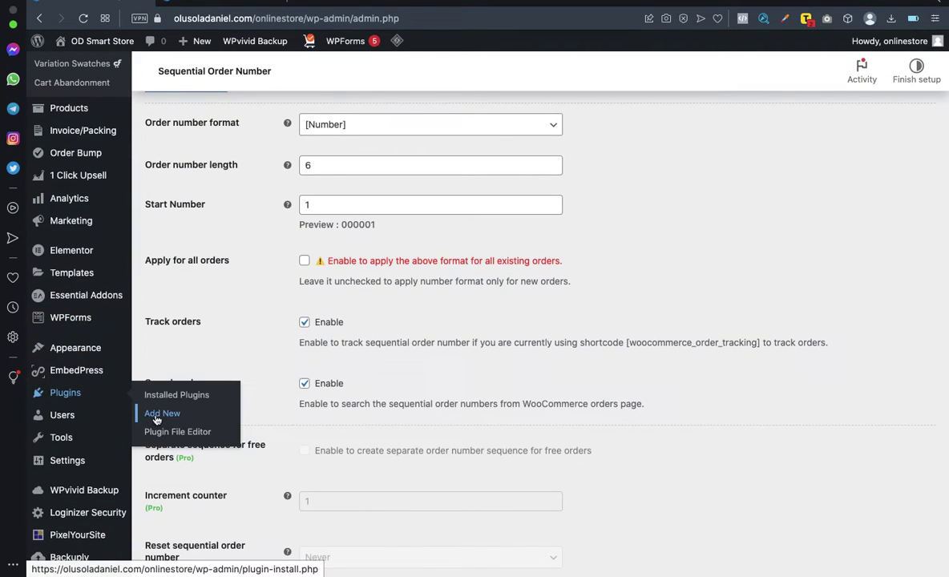
{"action": "left_click", "coordinate": [157, 418]}
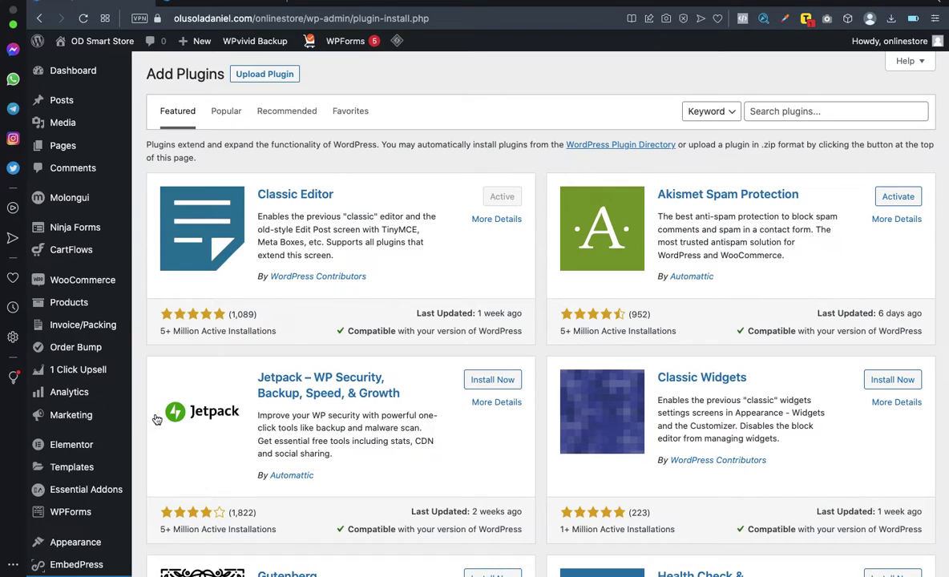
{"action": "left_click", "coordinate": [801, 112]}
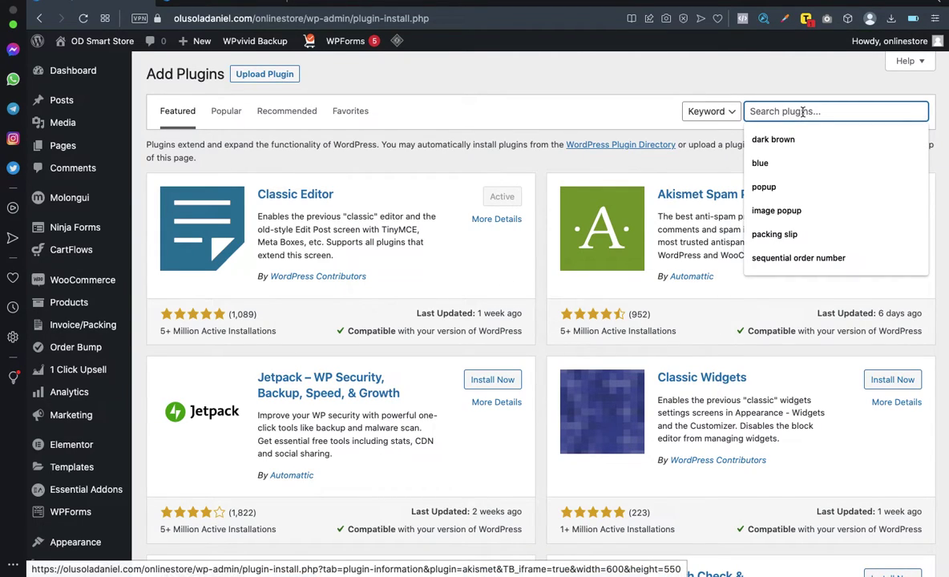
{"action": "type", "text": "Woo"}
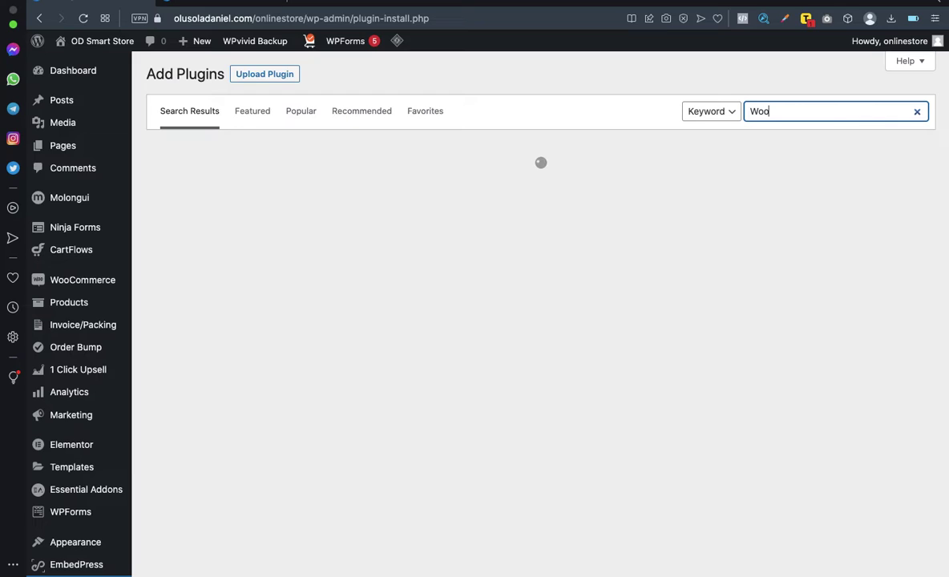
{"action": "key", "text": "BackSpace"}
{"action": "key", "text": "BackSpace"}
{"action": "left_click", "coordinate": [790, 144]}
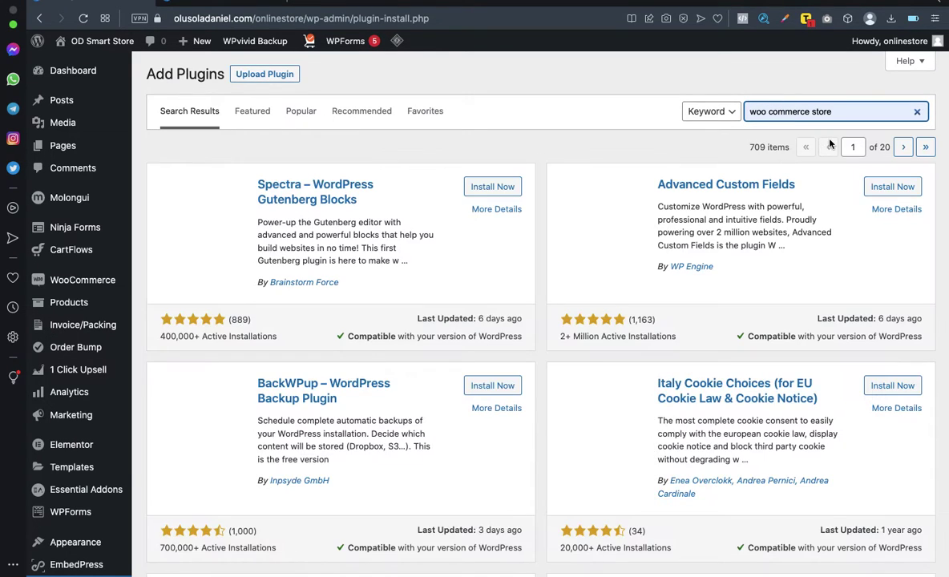
Step: Search the installable plugins for "WooCommerce PDF invoices" and check the WebToffee plugin among the results
{"action": "left_click", "coordinate": [845, 113]}
{"action": "key", "text": "Down"}
{"action": "key", "text": "Return"}
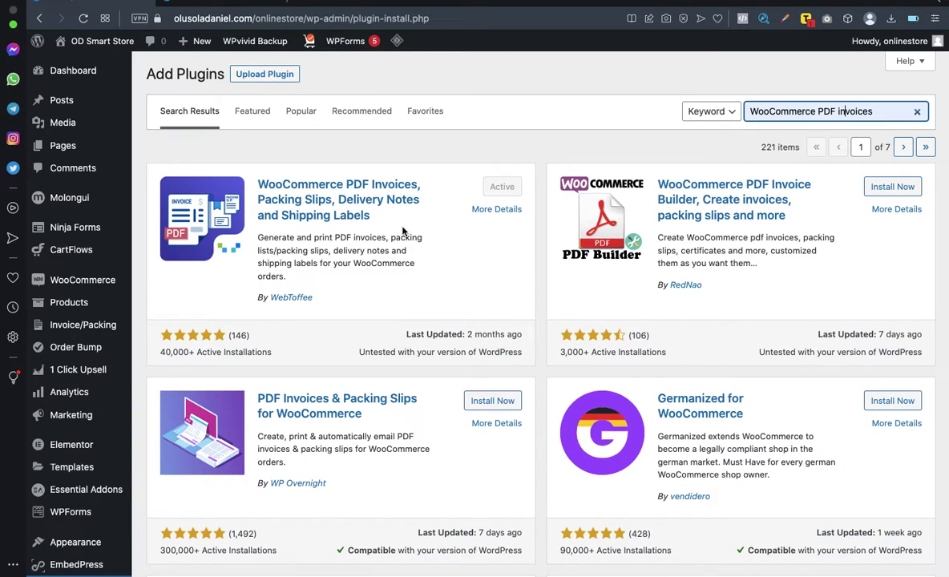
{"action": "scroll", "coordinate": [416, 211], "scroll_direction": "down", "scroll_amount": 1}
{"action": "scroll", "coordinate": [416, 212], "scroll_direction": "down", "scroll_amount": 1}
{"action": "scroll", "coordinate": [418, 206], "scroll_direction": "up", "scroll_amount": 2}
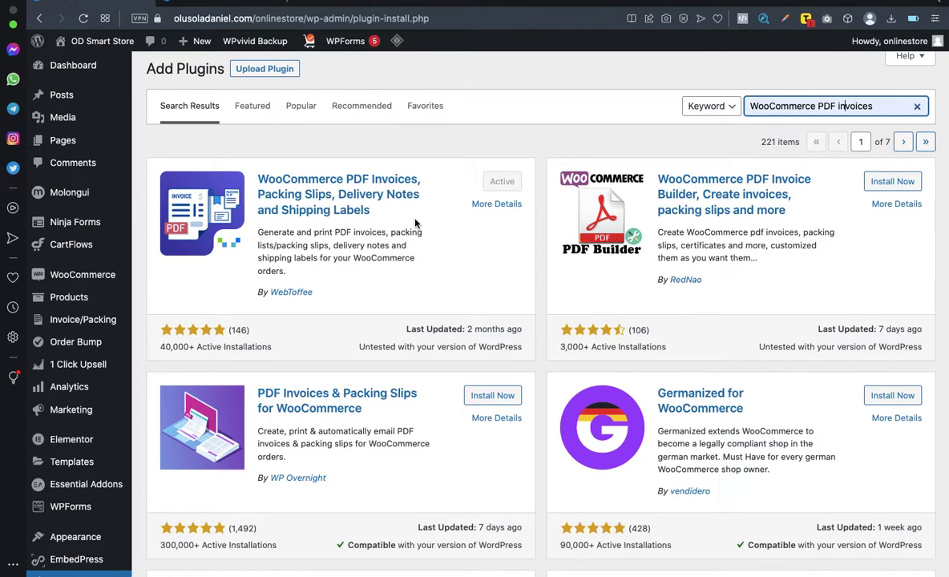
Step: Open the Invoice/Packing plugin's general settings and show its General section with the company details
{"action": "scroll", "coordinate": [84, 390], "scroll_direction": "down", "scroll_amount": 1}
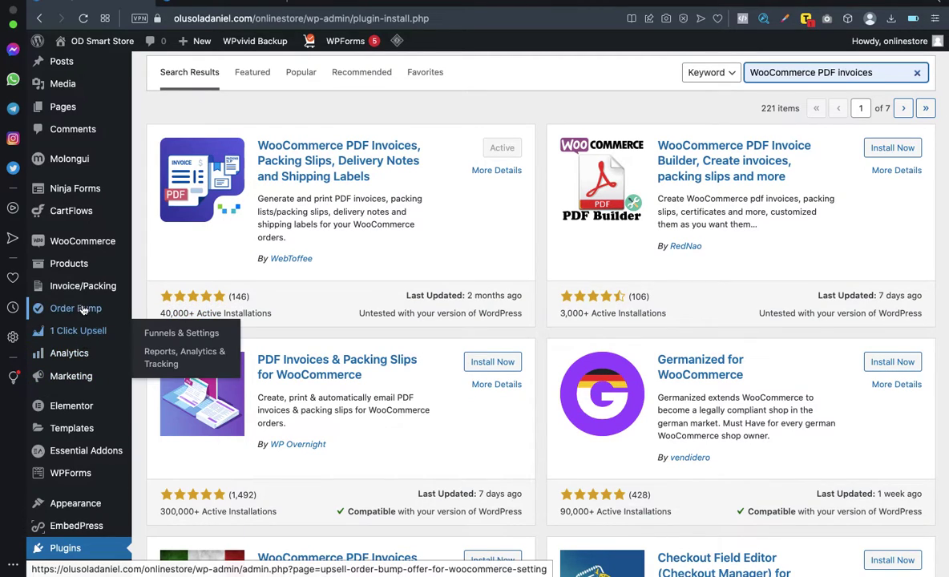
{"action": "mouse_move", "coordinate": [90, 292]}
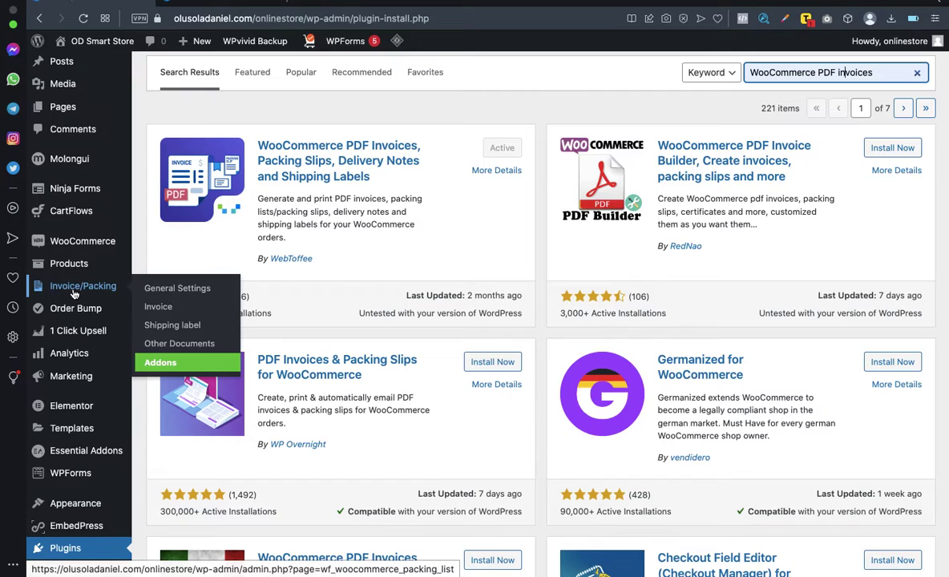
{"action": "left_click", "coordinate": [164, 289]}
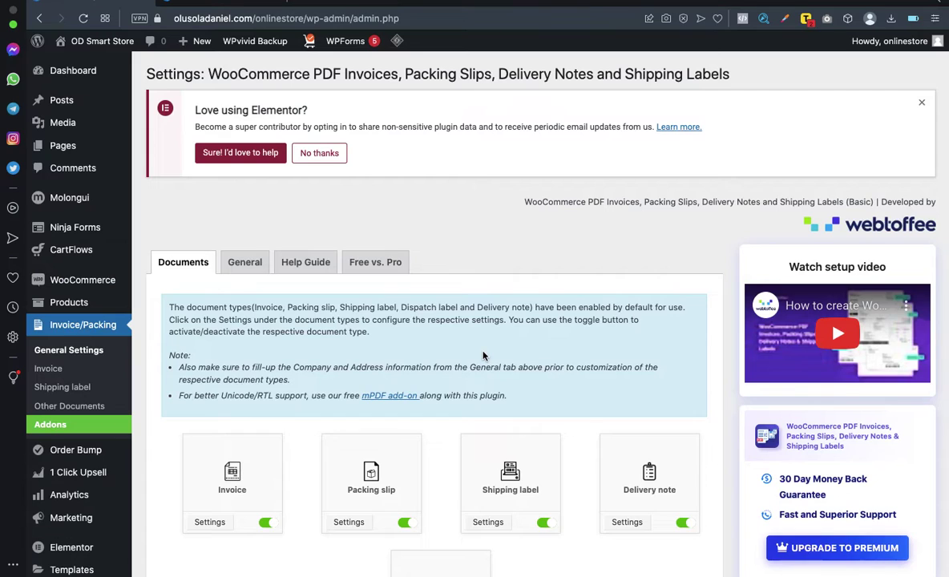
{"action": "scroll", "coordinate": [483, 355], "scroll_direction": "down", "scroll_amount": 2}
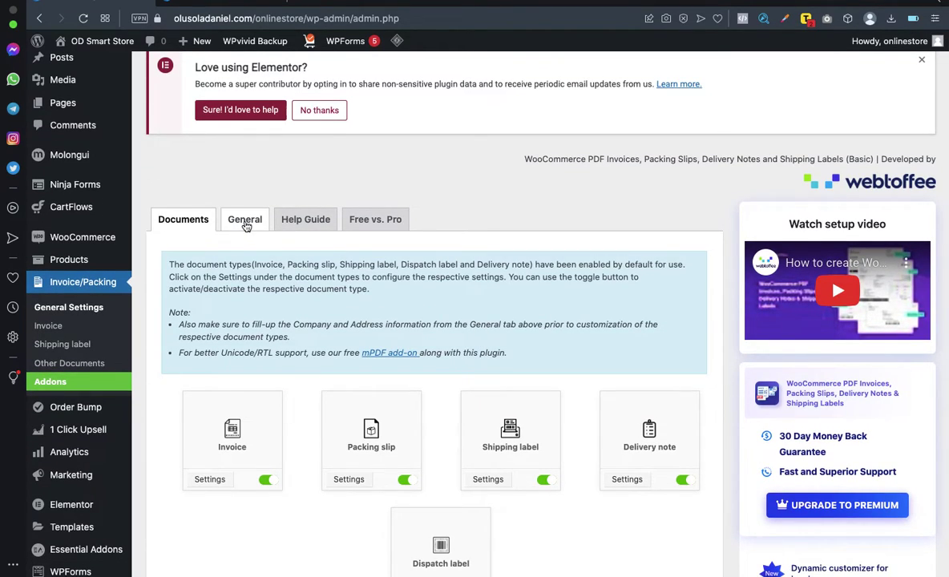
{"action": "left_click", "coordinate": [245, 221]}
Step: Review the invoice plugin's company name, logo, tax ID, footer, sender address and other settings
{"action": "scroll", "coordinate": [479, 275], "scroll_direction": "down", "scroll_amount": 3}
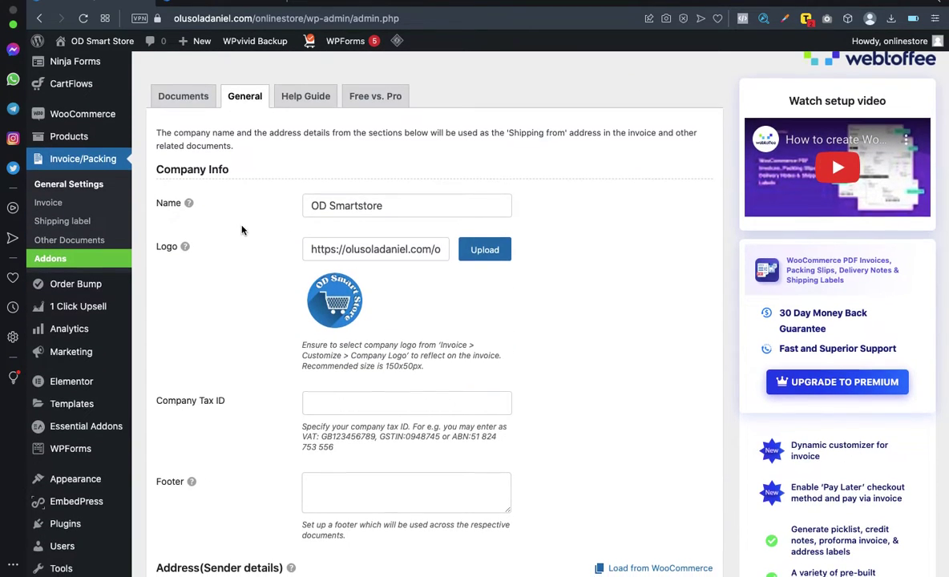
{"action": "scroll", "coordinate": [240, 227], "scroll_direction": "down", "scroll_amount": 1}
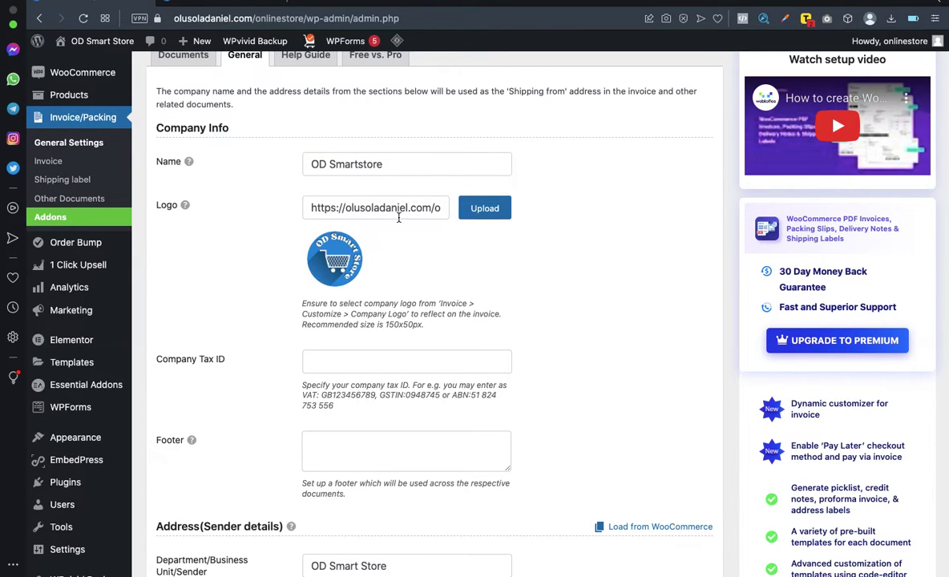
{"action": "scroll", "coordinate": [508, 244], "scroll_direction": "down", "scroll_amount": 2}
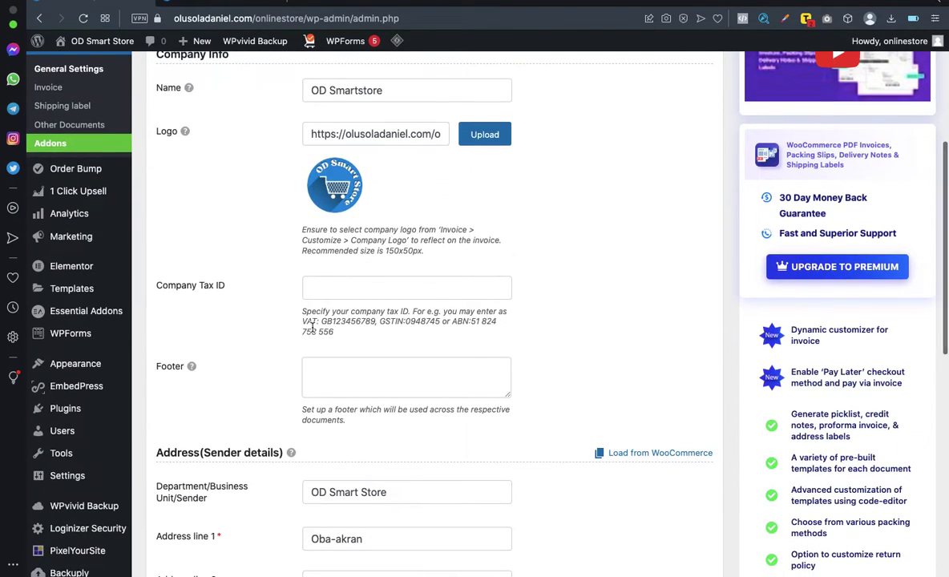
{"action": "scroll", "coordinate": [313, 327], "scroll_direction": "down", "scroll_amount": 3}
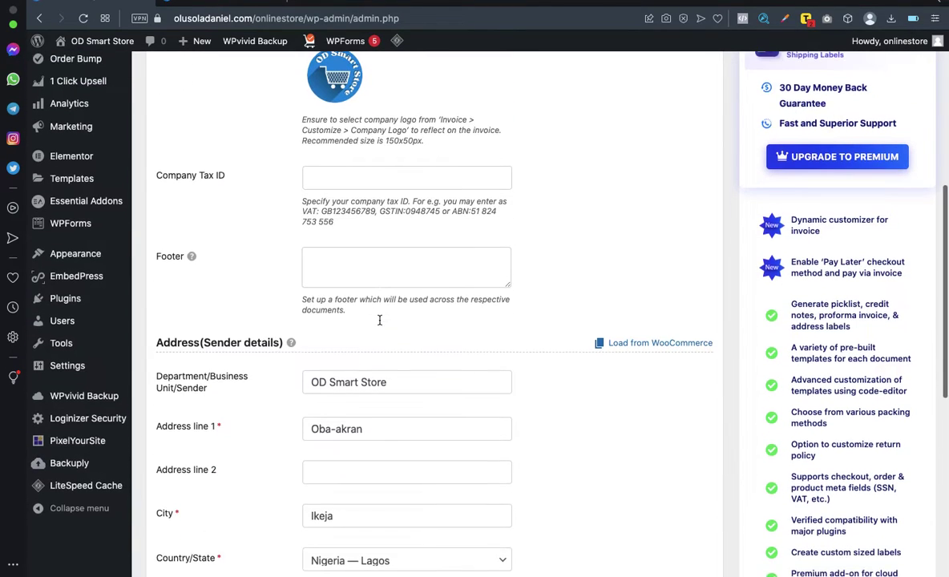
{"action": "scroll", "coordinate": [380, 320], "scroll_direction": "down", "scroll_amount": 1}
{"action": "scroll", "coordinate": [447, 343], "scroll_direction": "down", "scroll_amount": 2}
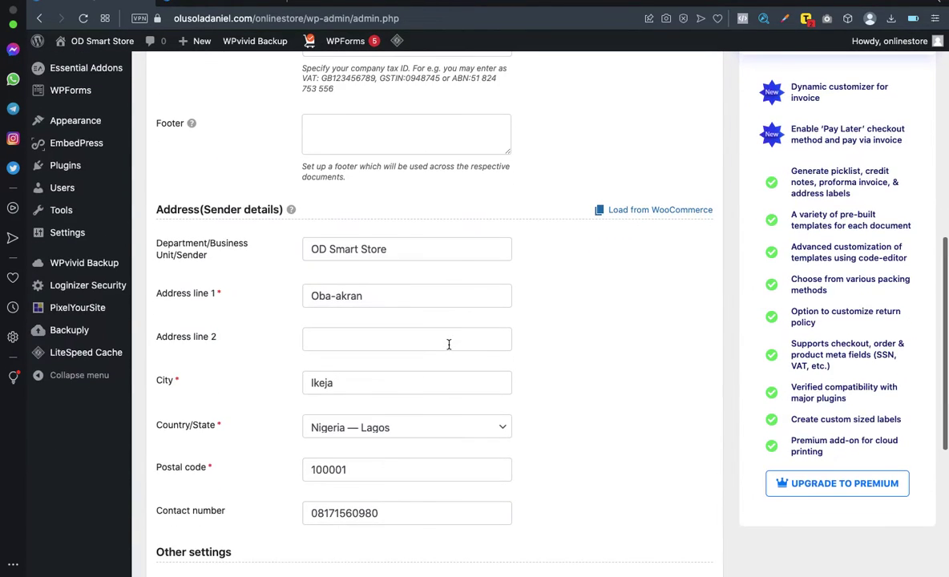
{"action": "scroll", "coordinate": [337, 322], "scroll_direction": "down", "scroll_amount": 1}
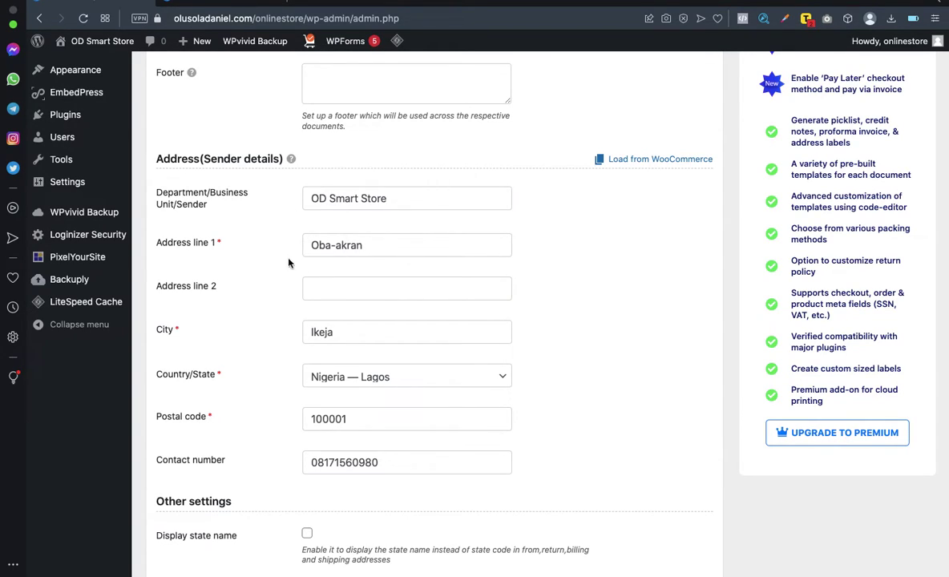
{"action": "scroll", "coordinate": [400, 277], "scroll_direction": "down", "scroll_amount": 2}
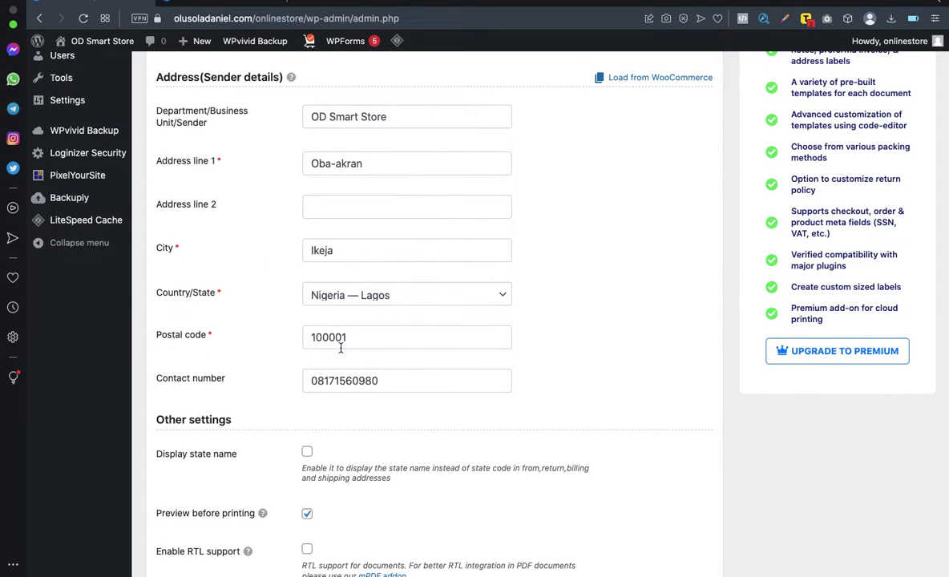
{"action": "scroll", "coordinate": [332, 341], "scroll_direction": "down", "scroll_amount": 2}
{"action": "scroll", "coordinate": [392, 332], "scroll_direction": "down", "scroll_amount": 3}
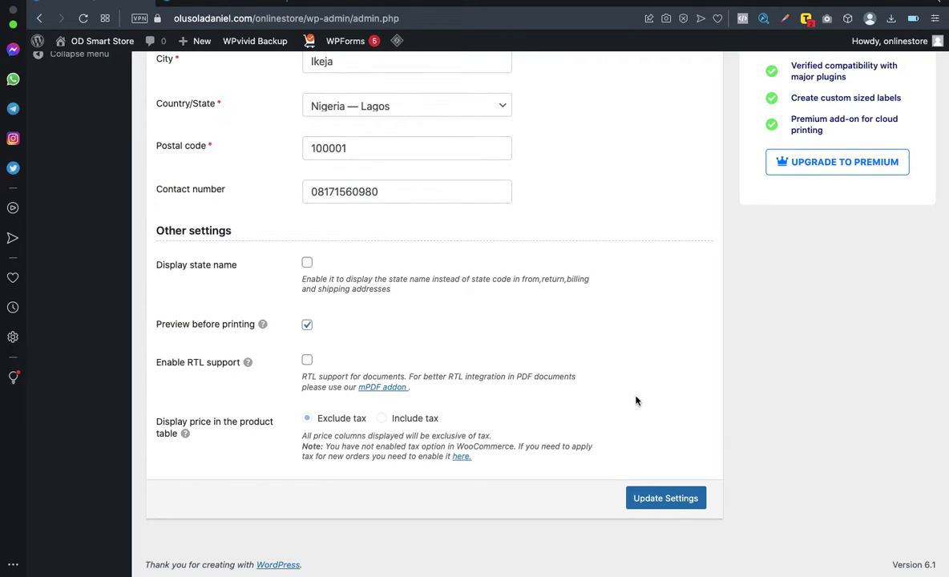
Step: Show the invoice plugin's document types and open the settings of the Invoice document
{"action": "scroll", "coordinate": [636, 401], "scroll_direction": "up", "scroll_amount": 5}
{"action": "scroll", "coordinate": [636, 400], "scroll_direction": "down", "scroll_amount": 5}
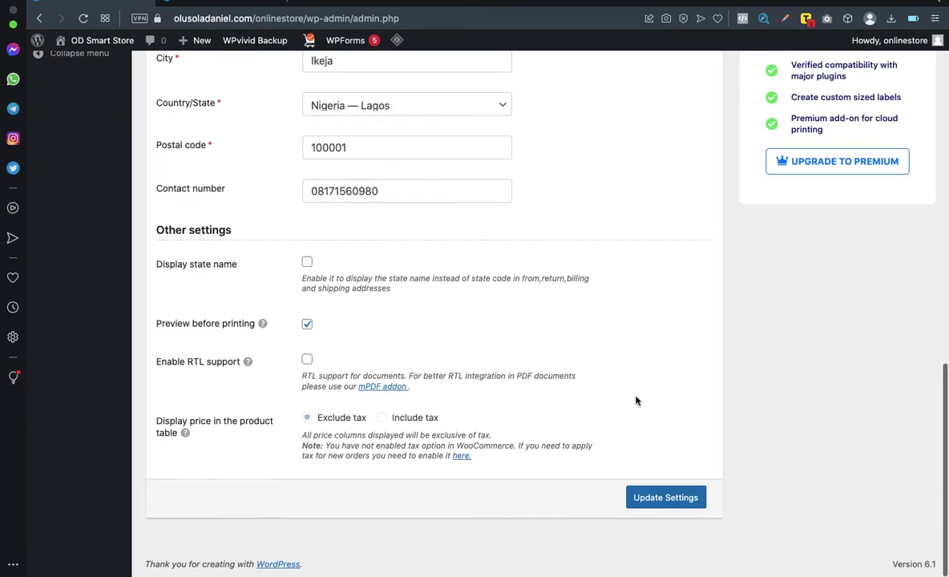
{"action": "scroll", "coordinate": [650, 374], "scroll_direction": "up", "scroll_amount": 5}
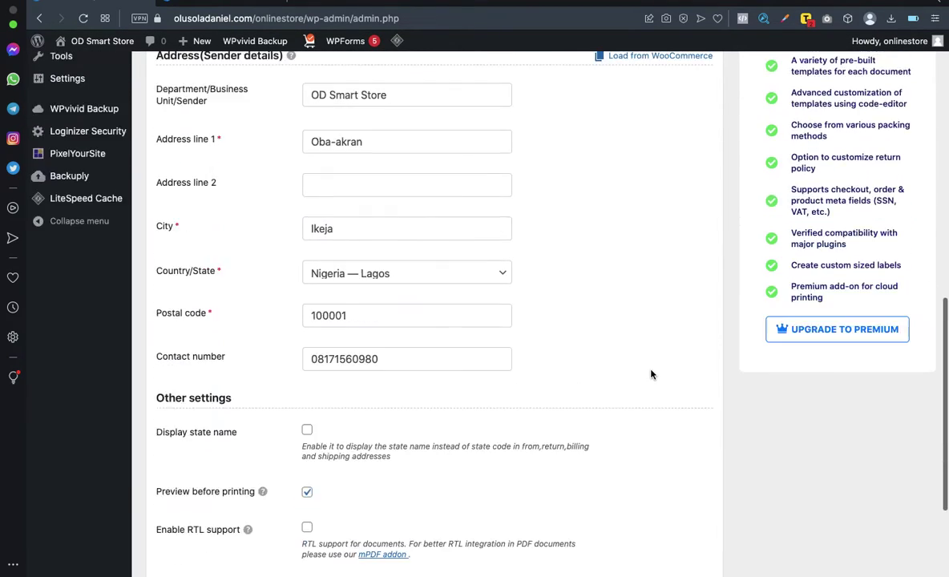
{"action": "scroll", "coordinate": [650, 374], "scroll_direction": "up", "scroll_amount": 15}
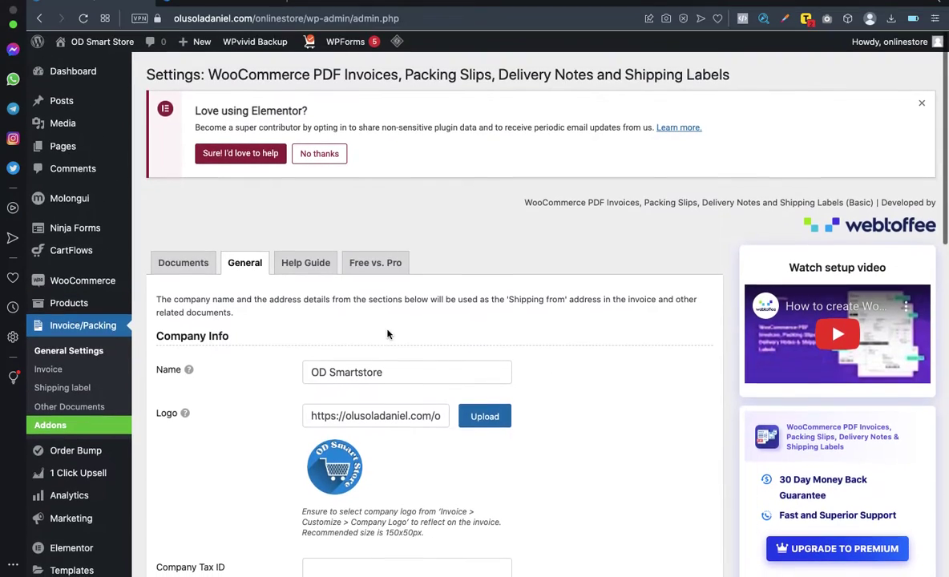
{"action": "left_click", "coordinate": [176, 267]}
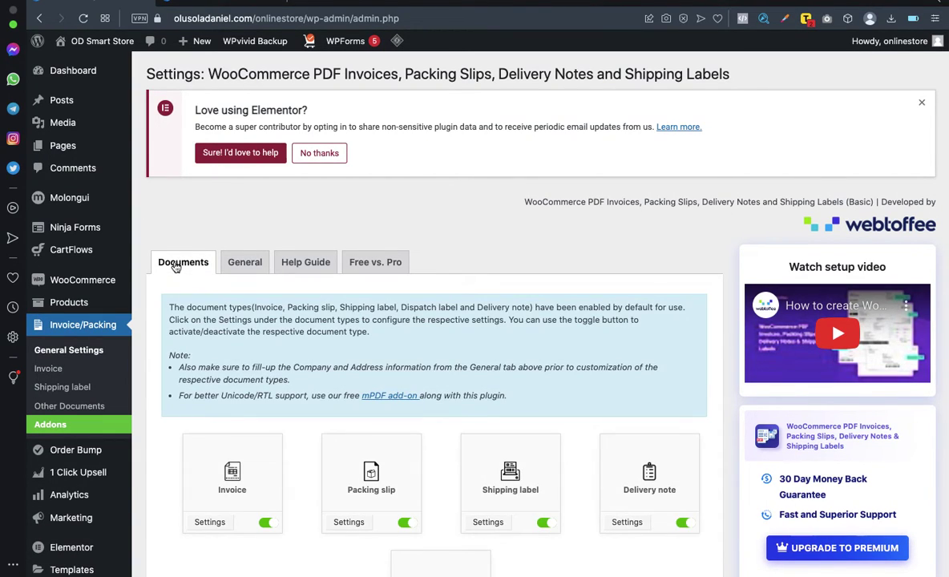
{"action": "scroll", "coordinate": [240, 304], "scroll_direction": "down", "scroll_amount": 2}
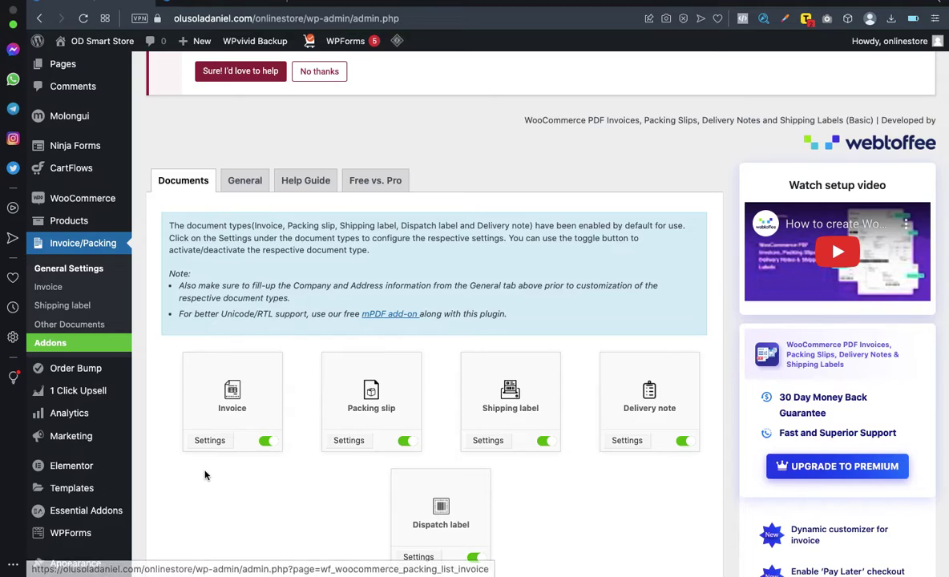
{"action": "scroll", "coordinate": [204, 475], "scroll_direction": "down", "scroll_amount": 1}
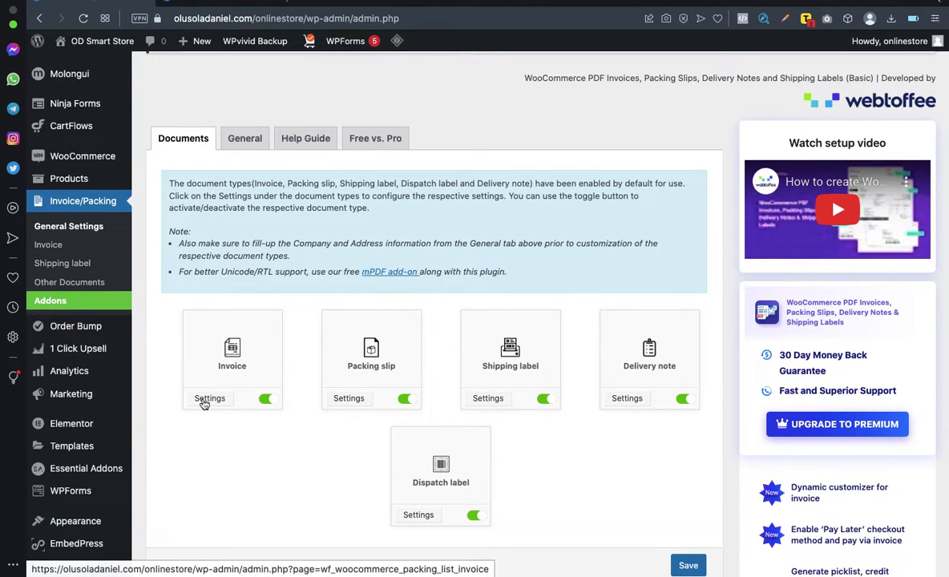
{"action": "left_click", "coordinate": [207, 399]}
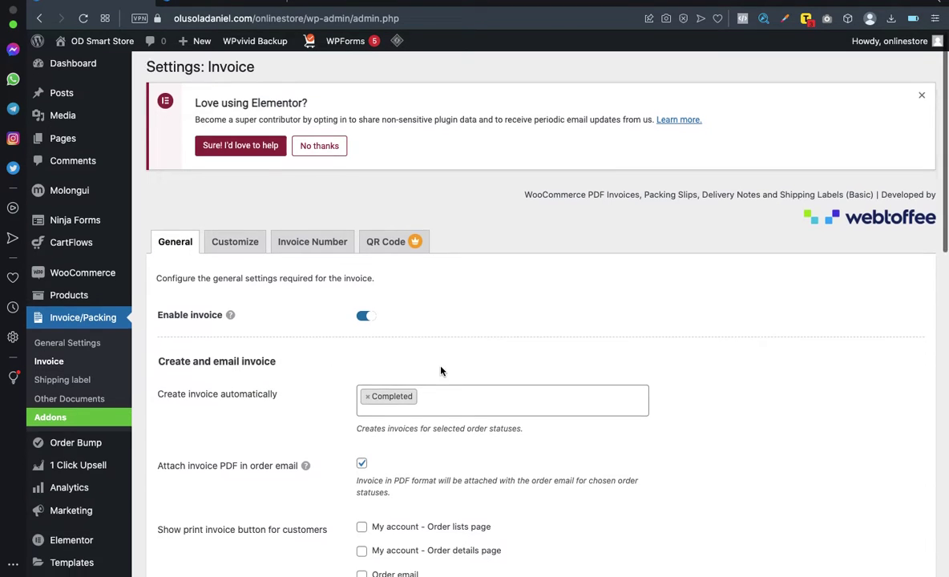
Step: Check which order statuses can be chosen for creating invoices automatically, leaving the selection as it is
{"action": "scroll", "coordinate": [408, 369], "scroll_direction": "down", "scroll_amount": 3}
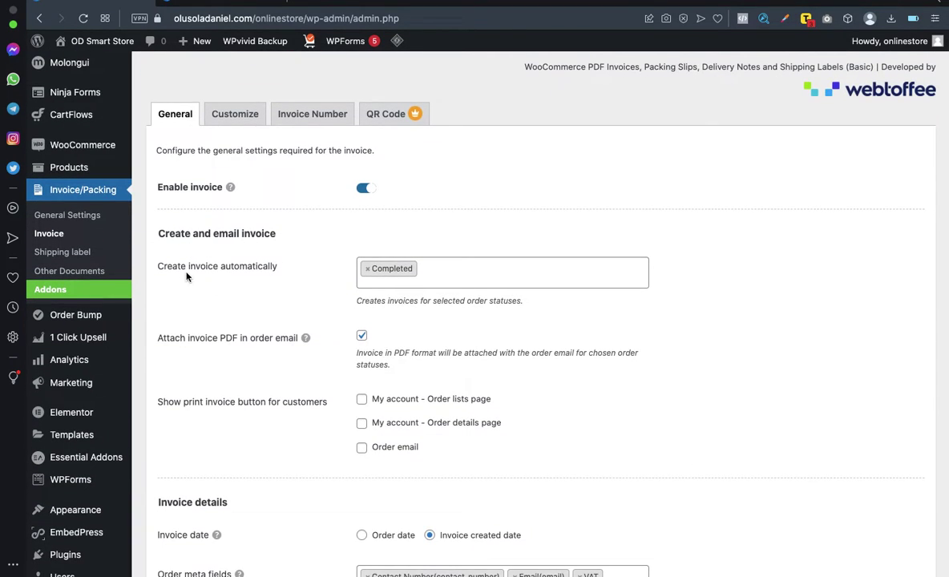
{"action": "left_click", "coordinate": [445, 273]}
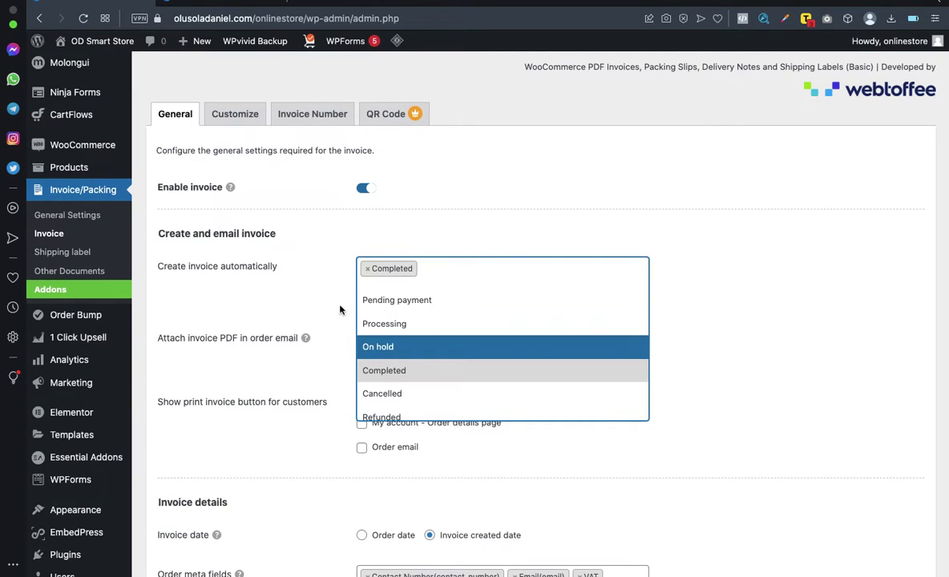
{"action": "left_click", "coordinate": [320, 263]}
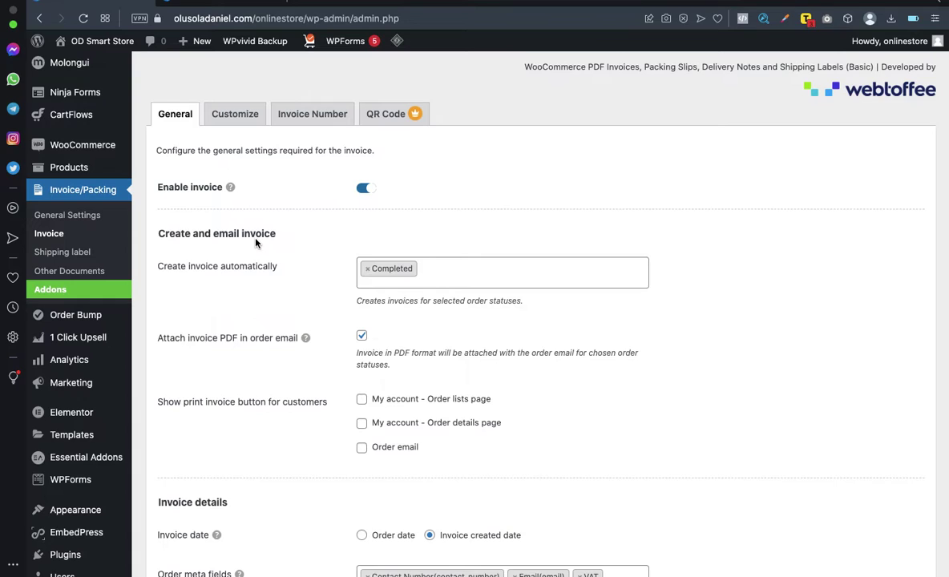
Step: Review the invoice's email attachment, print button, date, order meta fields, custom logo and advanced options
{"action": "scroll", "coordinate": [277, 345], "scroll_direction": "down", "scroll_amount": 3}
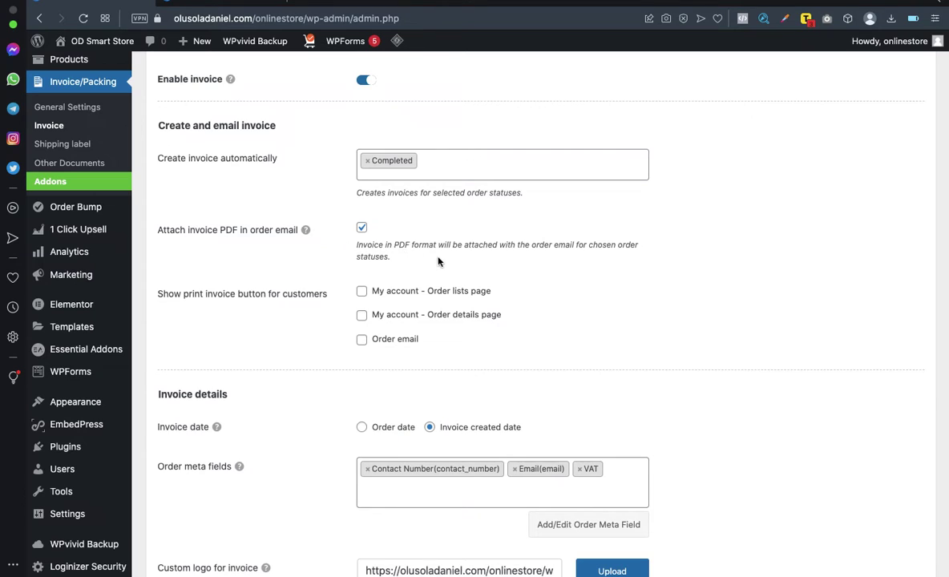
{"action": "scroll", "coordinate": [498, 356], "scroll_direction": "down", "scroll_amount": 5}
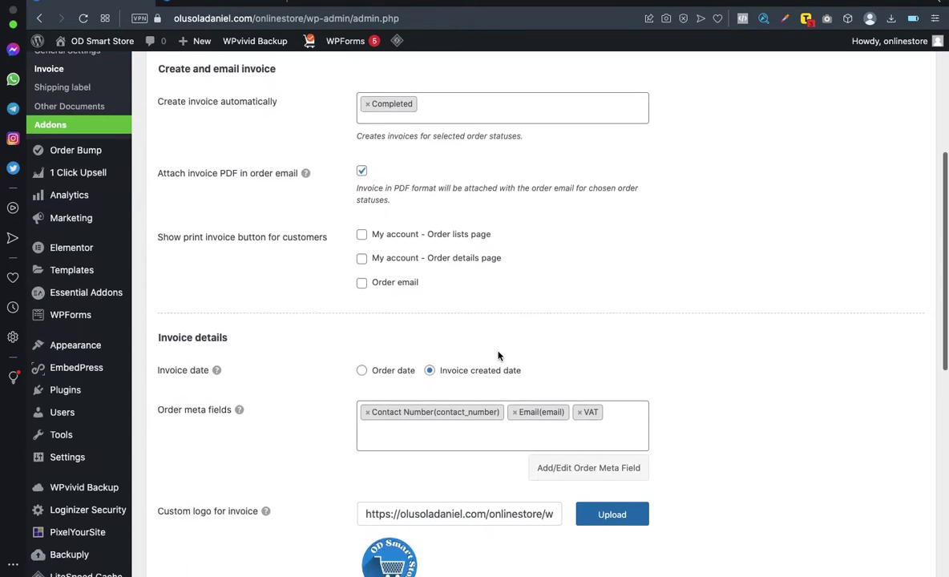
{"action": "scroll", "coordinate": [498, 356], "scroll_direction": "down", "scroll_amount": 3}
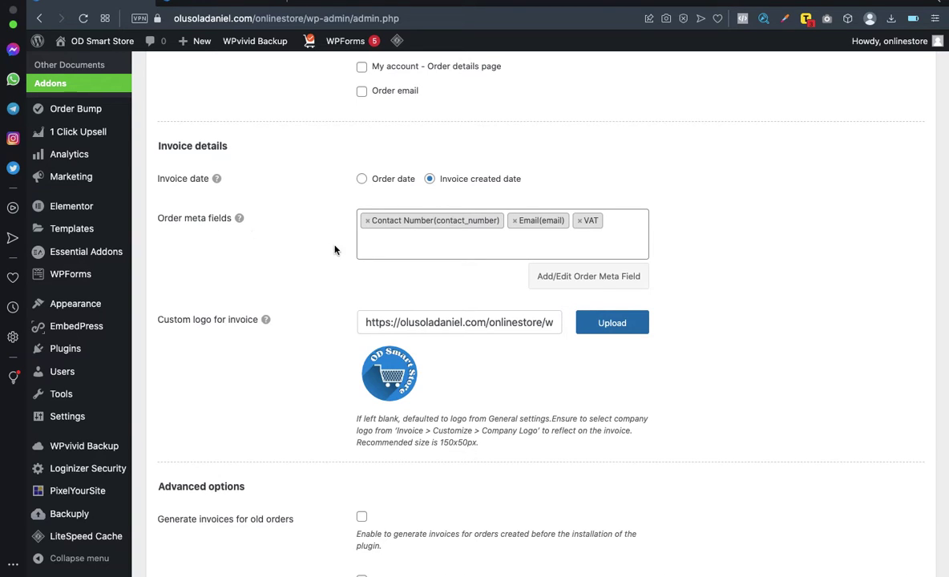
{"action": "scroll", "coordinate": [290, 289], "scroll_direction": "down", "scroll_amount": 3}
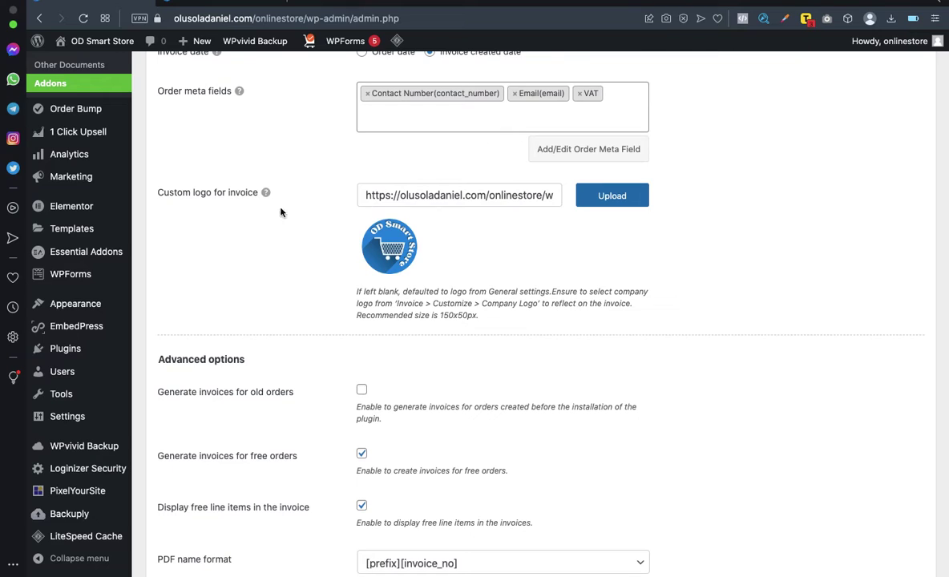
{"action": "scroll", "coordinate": [497, 271], "scroll_direction": "down", "scroll_amount": 2}
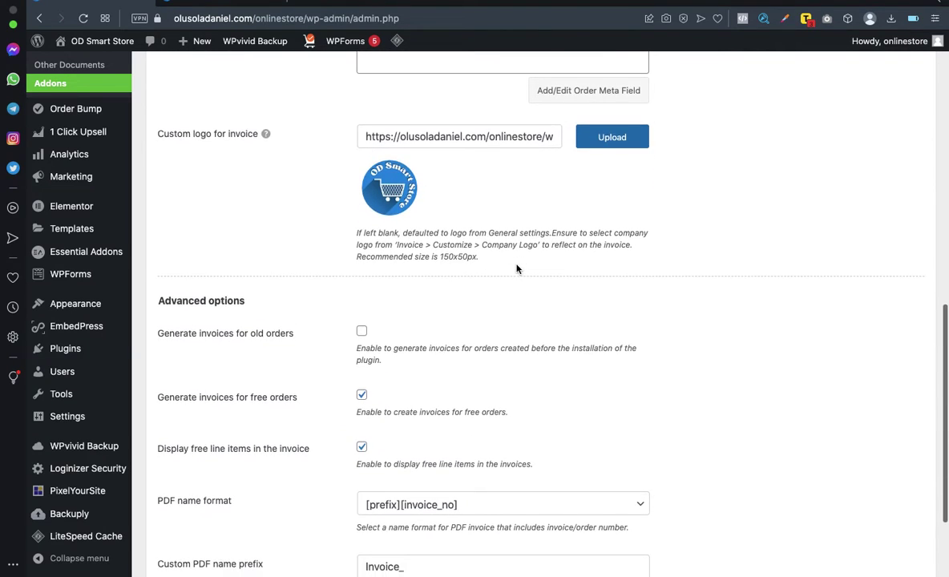
{"action": "scroll", "coordinate": [517, 270], "scroll_direction": "down", "scroll_amount": 3}
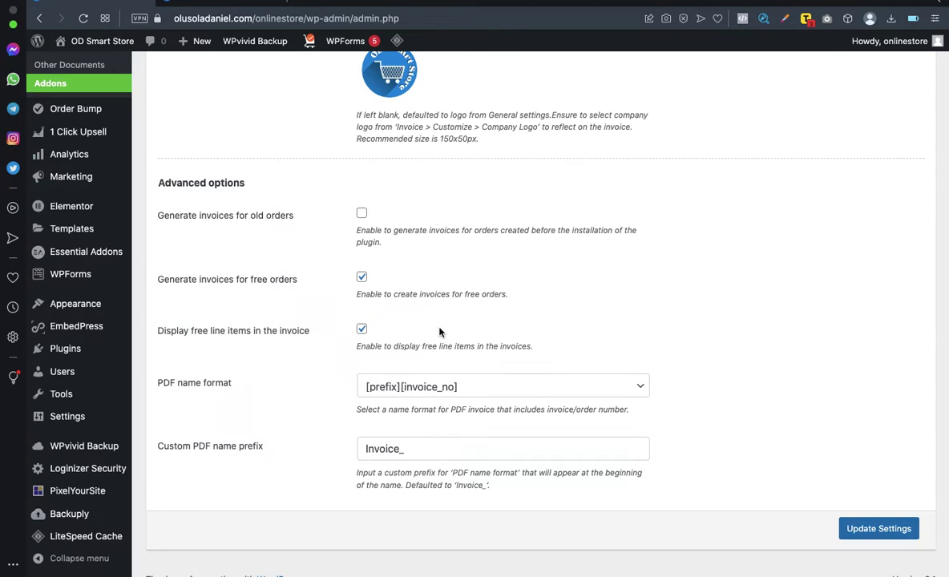
{"action": "scroll", "coordinate": [440, 331], "scroll_direction": "down", "scroll_amount": 1}
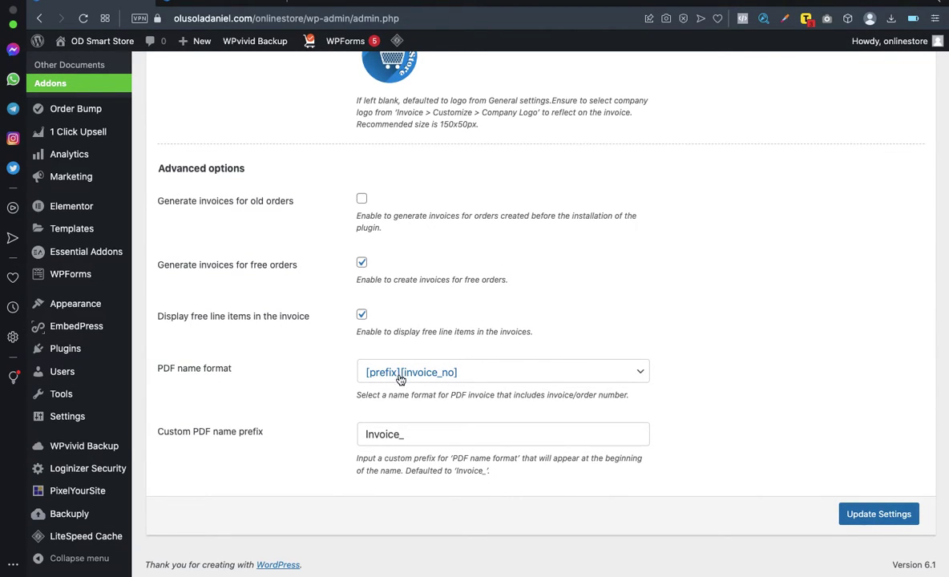
Step: Check the available PDF name formats, keep [prefix][invoice_no], and review the custom PDF name prefix
{"action": "left_click", "coordinate": [553, 378]}
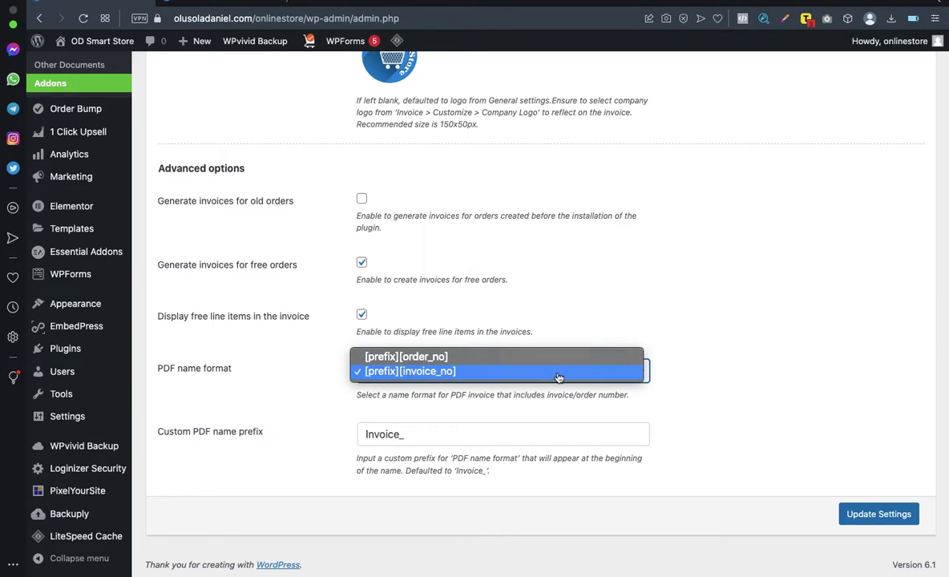
{"action": "left_click", "coordinate": [586, 380]}
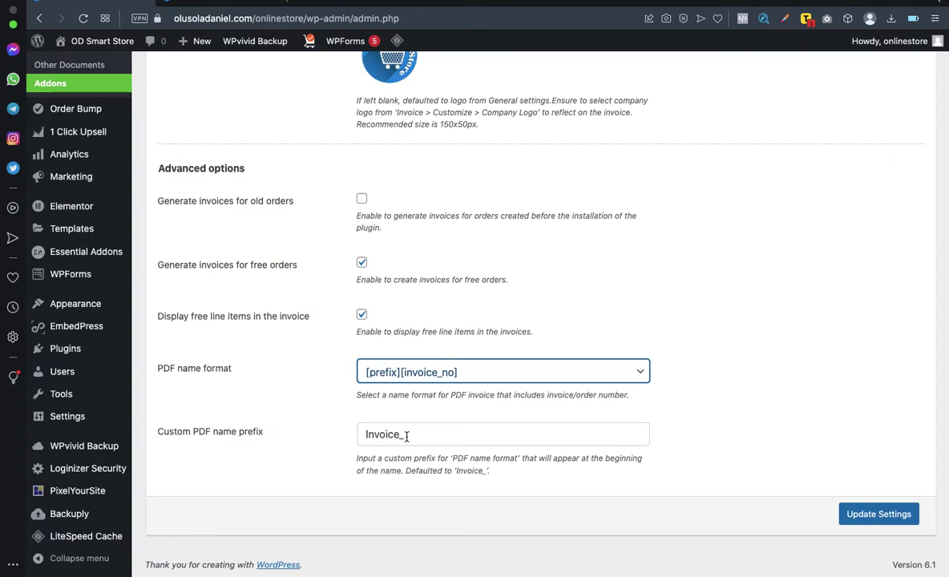
{"action": "scroll", "coordinate": [413, 439], "scroll_direction": "up", "scroll_amount": 2}
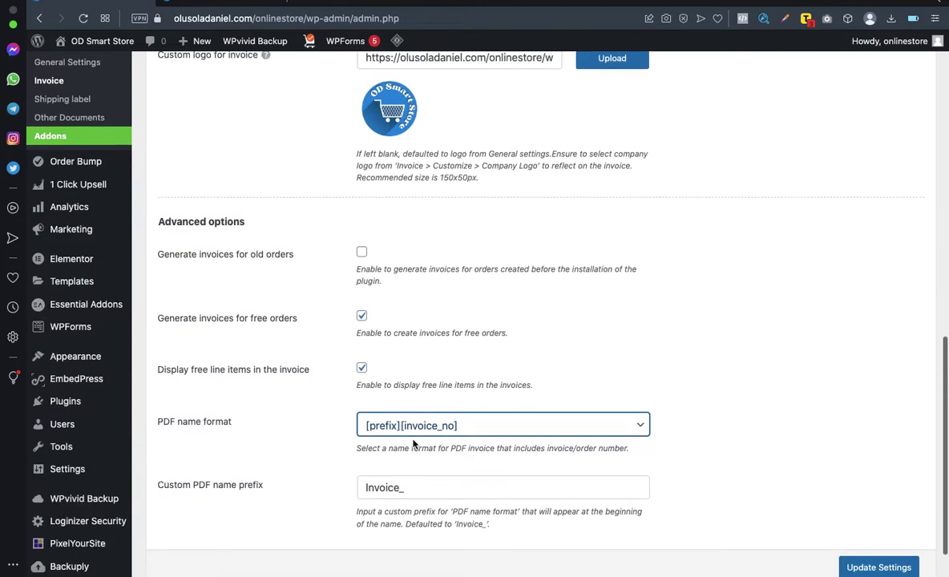
{"action": "scroll", "coordinate": [413, 444], "scroll_direction": "down", "scroll_amount": 2}
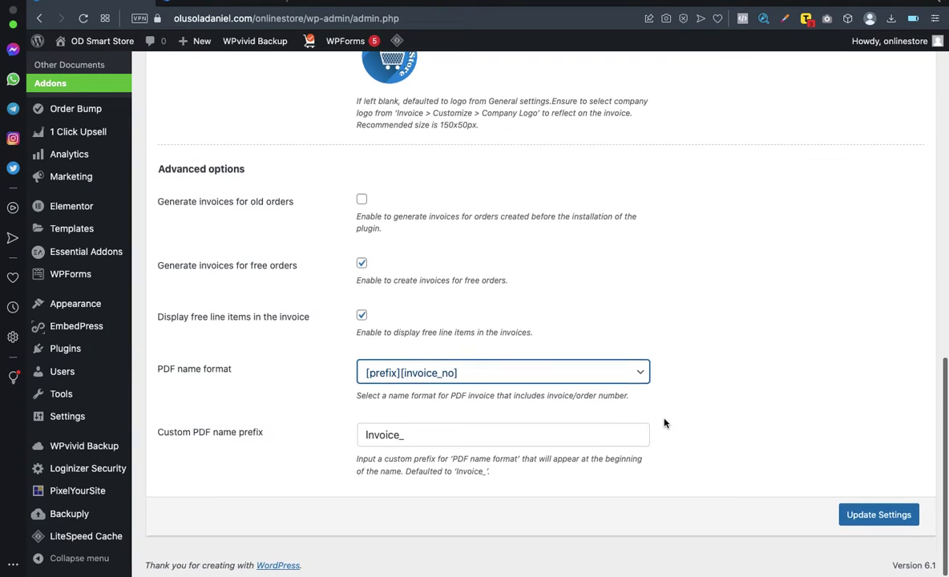
{"action": "scroll", "coordinate": [663, 421], "scroll_direction": "up", "scroll_amount": 5}
{"action": "scroll", "coordinate": [663, 422], "scroll_direction": "down", "scroll_amount": 5}
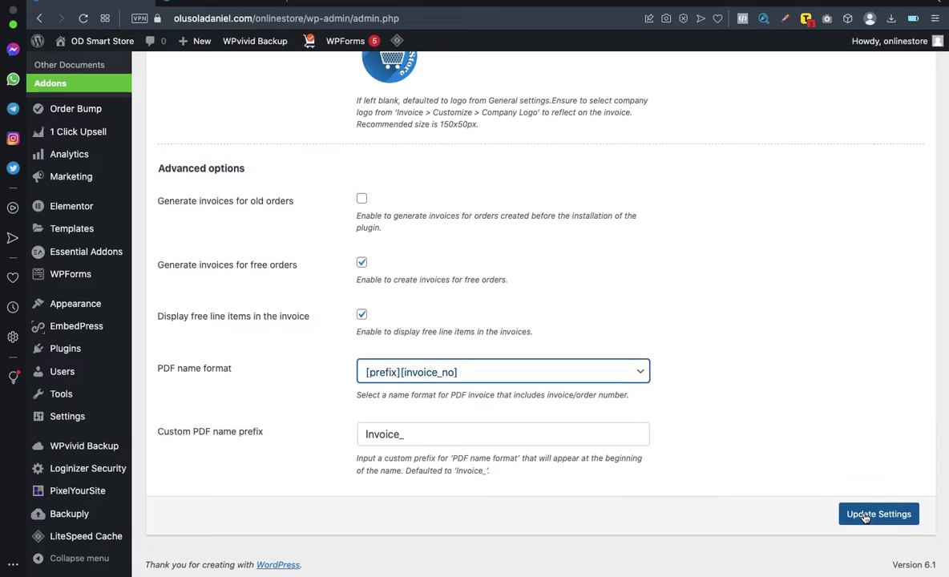
Step: Open the invoice template customization and examine the visual preview of the active invoice
{"action": "scroll", "coordinate": [741, 397], "scroll_direction": "up", "scroll_amount": 15}
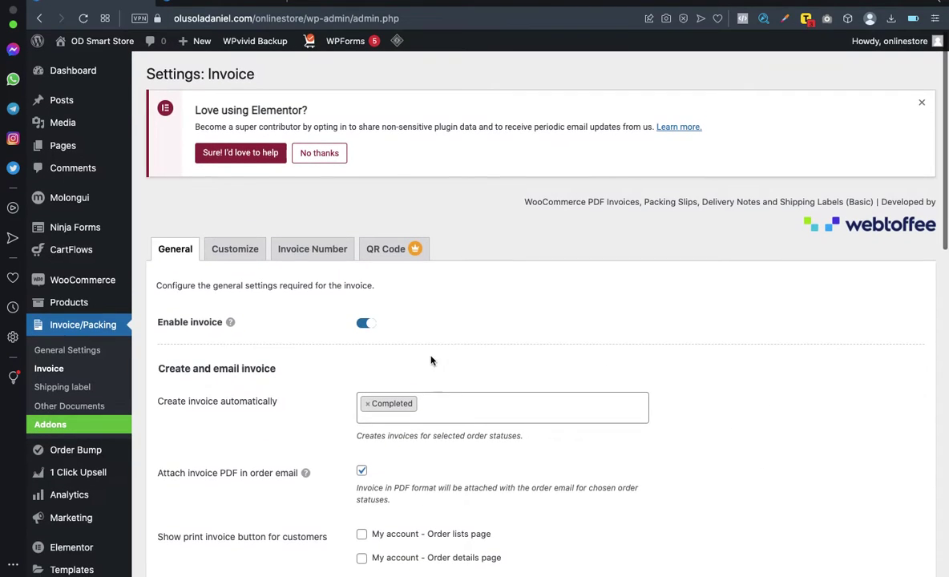
{"action": "left_click", "coordinate": [245, 249]}
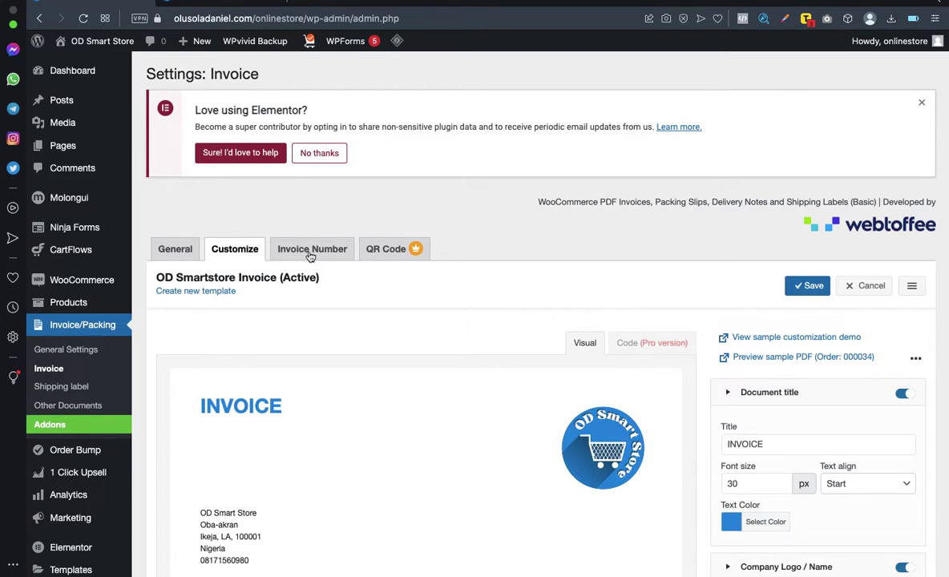
{"action": "scroll", "coordinate": [398, 312], "scroll_direction": "down", "scroll_amount": 5}
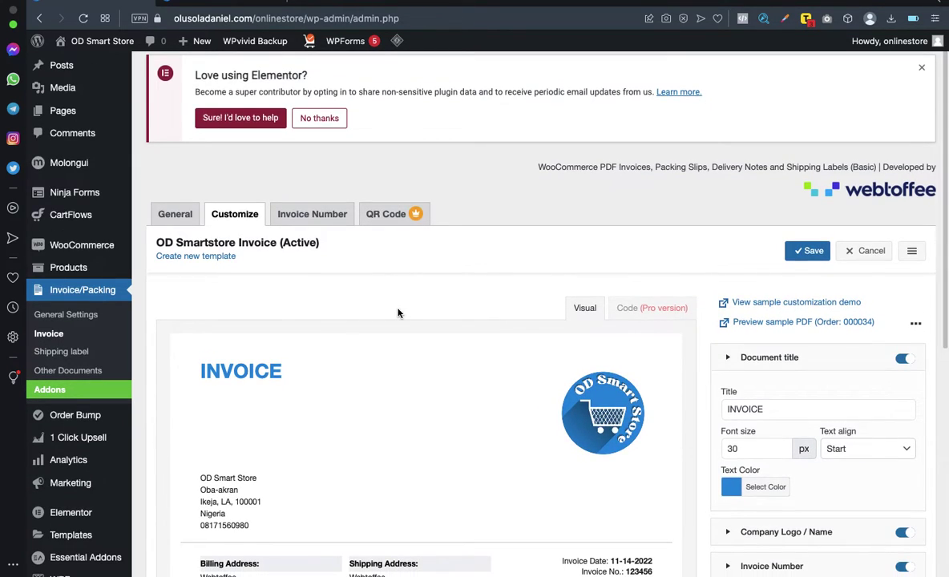
{"action": "scroll", "coordinate": [399, 312], "scroll_direction": "down", "scroll_amount": 3}
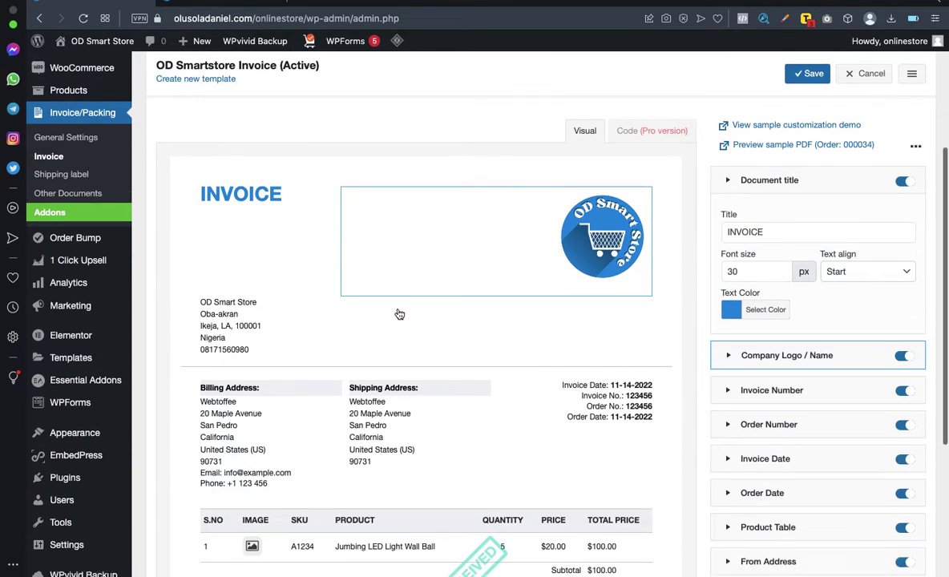
Step: View the predefined layouts for a new invoice template and close the chooser without picking one
{"action": "scroll", "coordinate": [308, 296], "scroll_direction": "up", "scroll_amount": 6}
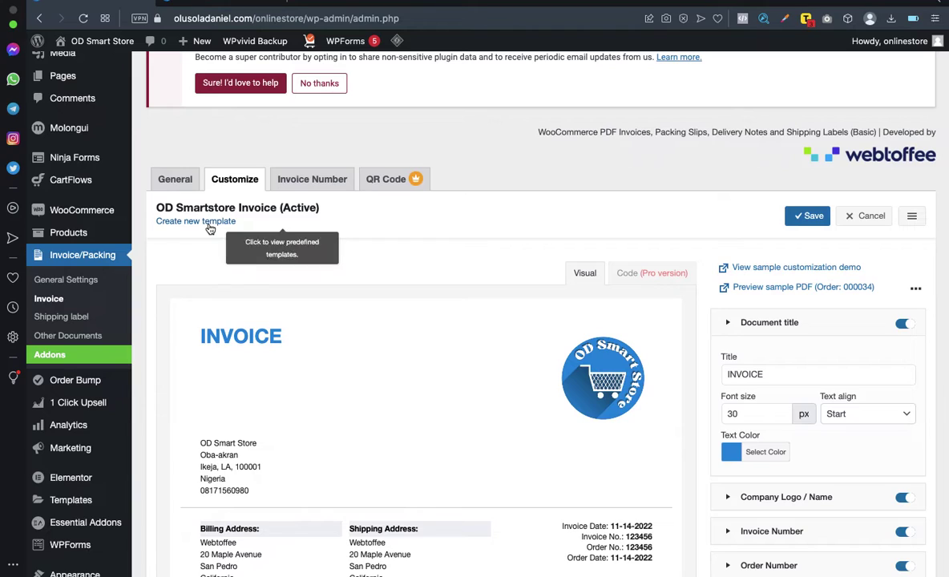
{"action": "left_click", "coordinate": [198, 224]}
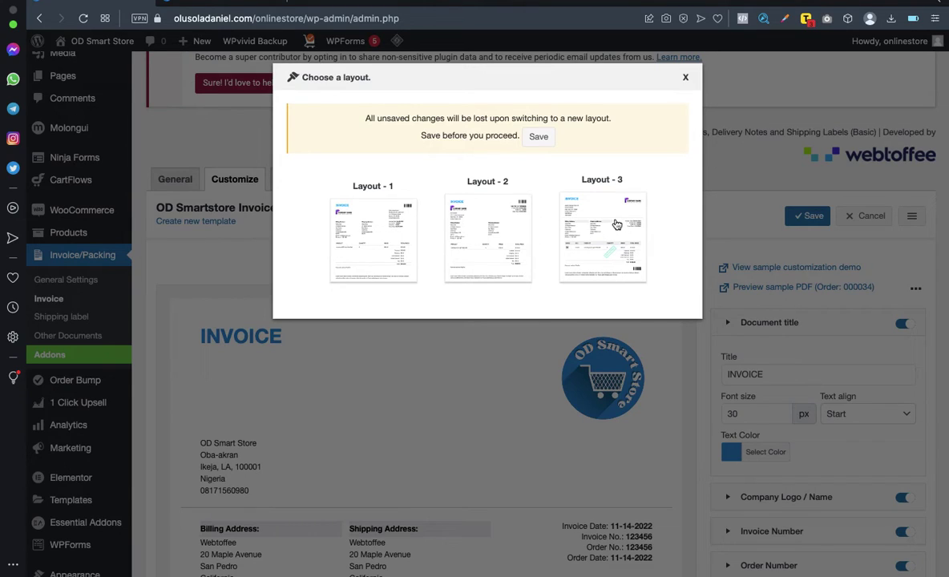
{"action": "left_click", "coordinate": [685, 80]}
Step: Review the invoice template's switchable elements, including the product table, addresses, payment received stamp, barcode and footer
{"action": "scroll", "coordinate": [456, 343], "scroll_direction": "down", "scroll_amount": 3}
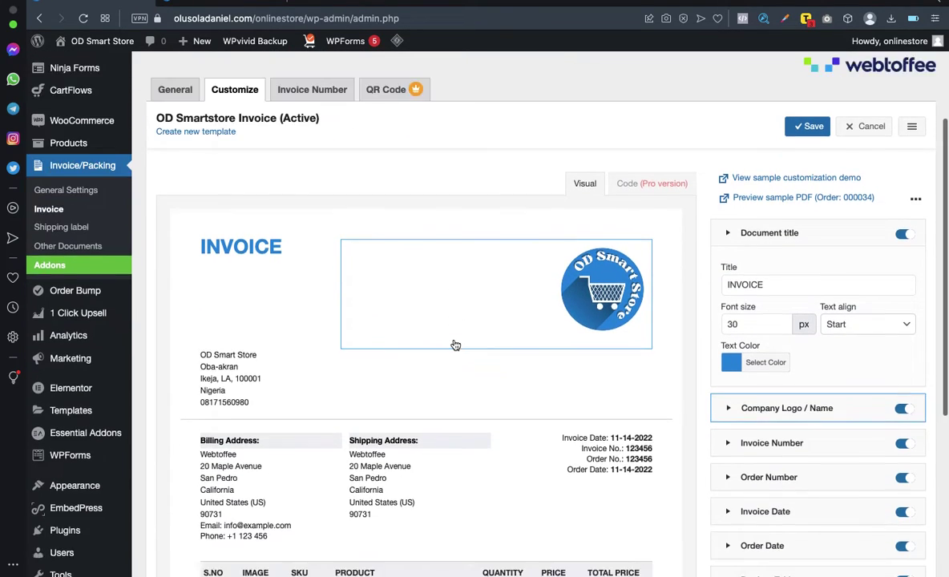
{"action": "scroll", "coordinate": [455, 344], "scroll_direction": "down", "scroll_amount": 8}
{"action": "scroll", "coordinate": [808, 355], "scroll_direction": "down", "scroll_amount": 3}
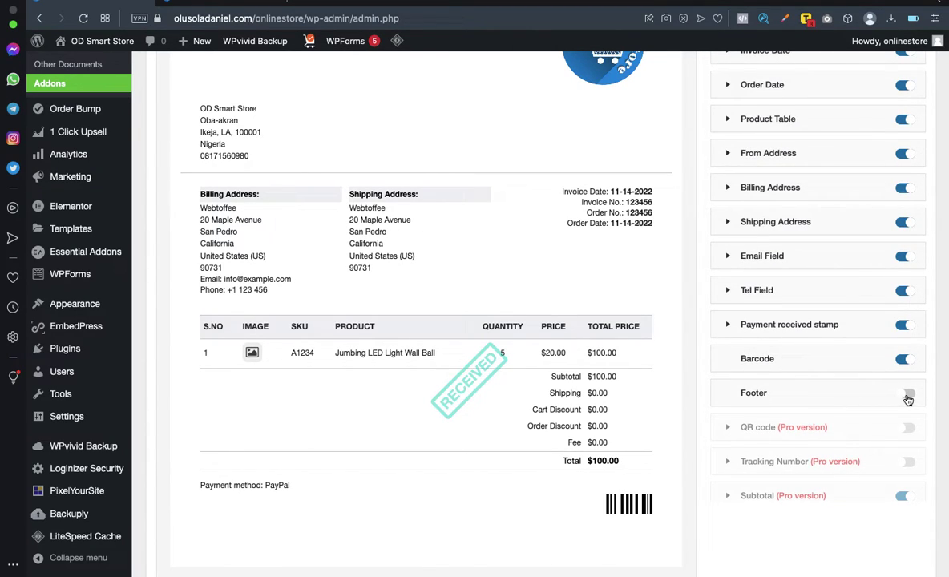
{"action": "scroll", "coordinate": [495, 353], "scroll_direction": "up", "scroll_amount": 6}
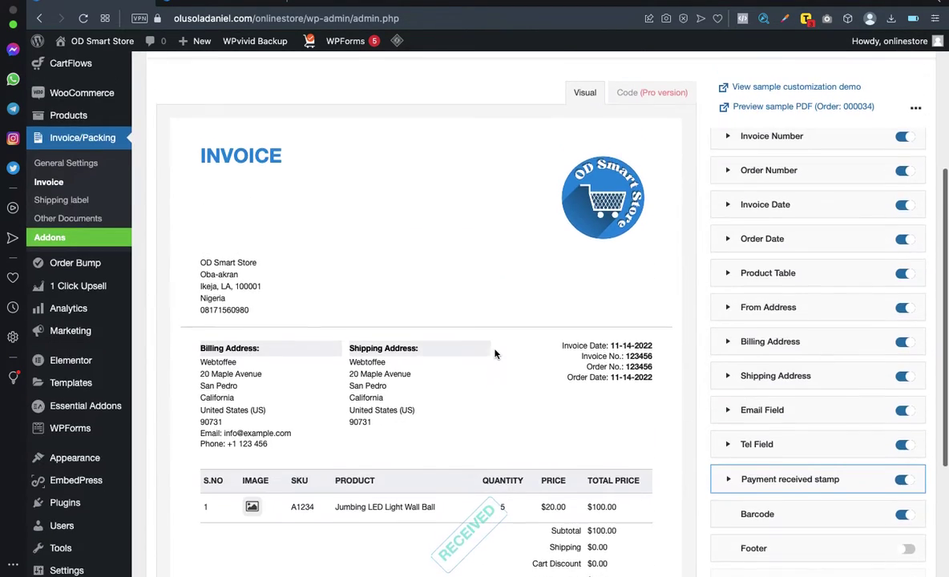
{"action": "scroll", "coordinate": [494, 353], "scroll_direction": "up", "scroll_amount": 5}
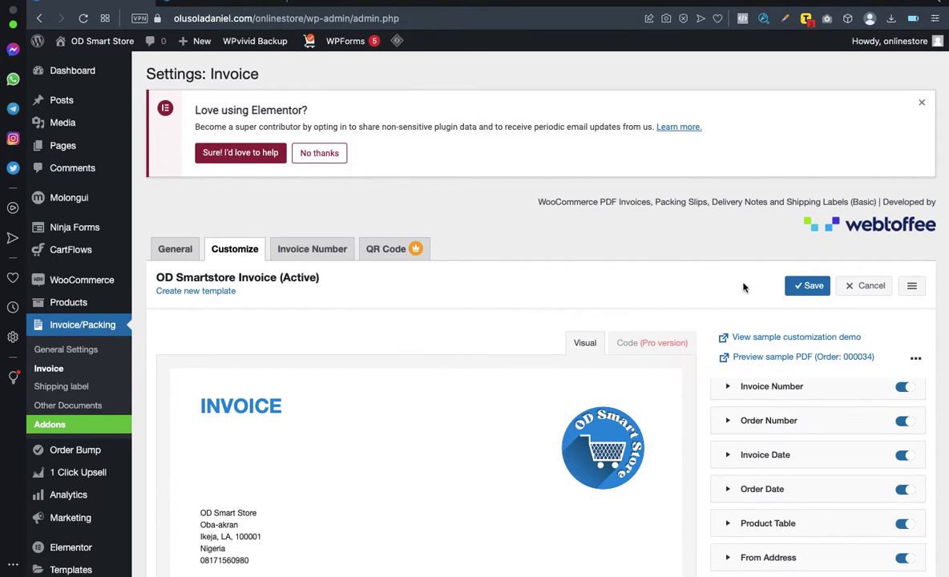
Step: Save the customized invoice template and open the invoice number settings
{"action": "left_click", "coordinate": [806, 285]}
{"action": "scroll", "coordinate": [543, 294], "scroll_direction": "down", "scroll_amount": 3}
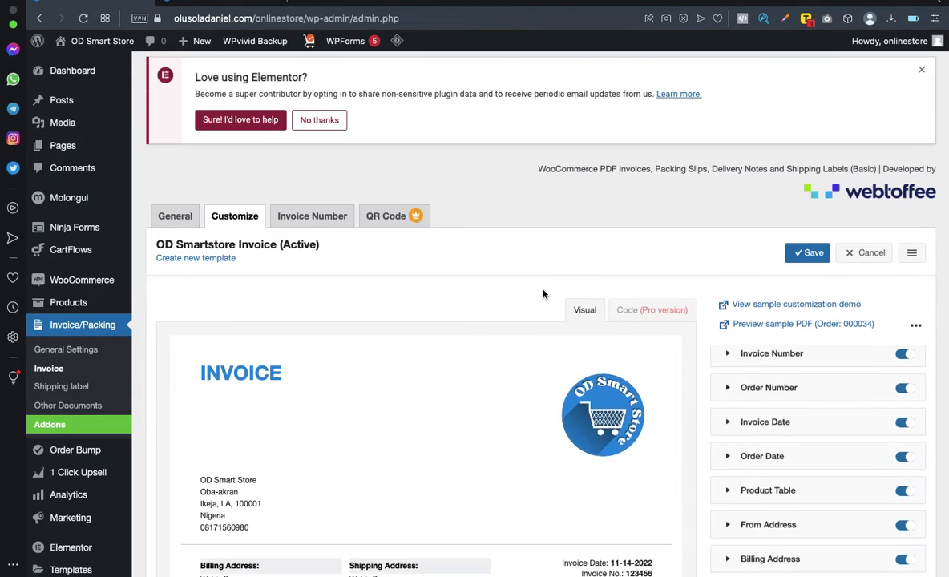
{"action": "scroll", "coordinate": [543, 294], "scroll_direction": "up", "scroll_amount": 3}
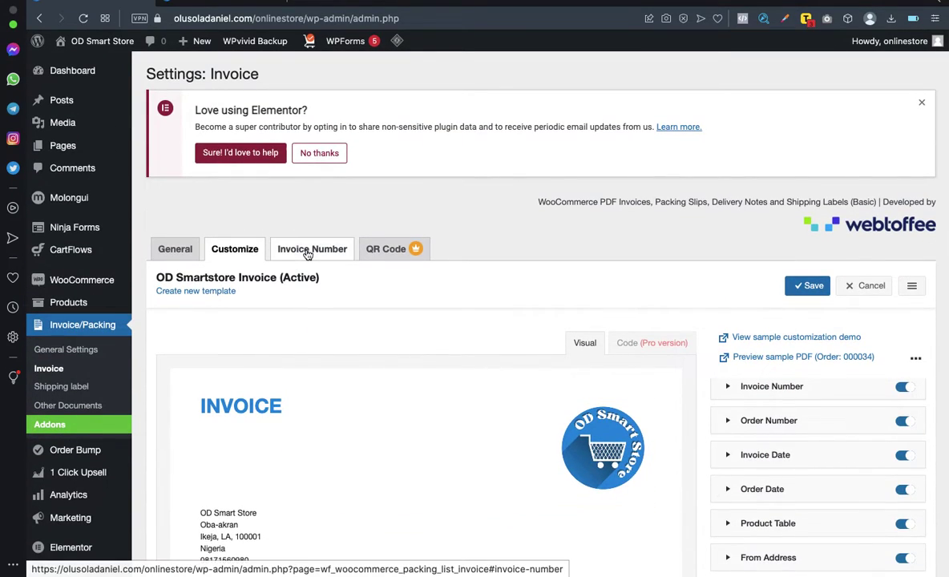
{"action": "left_click", "coordinate": [307, 255]}
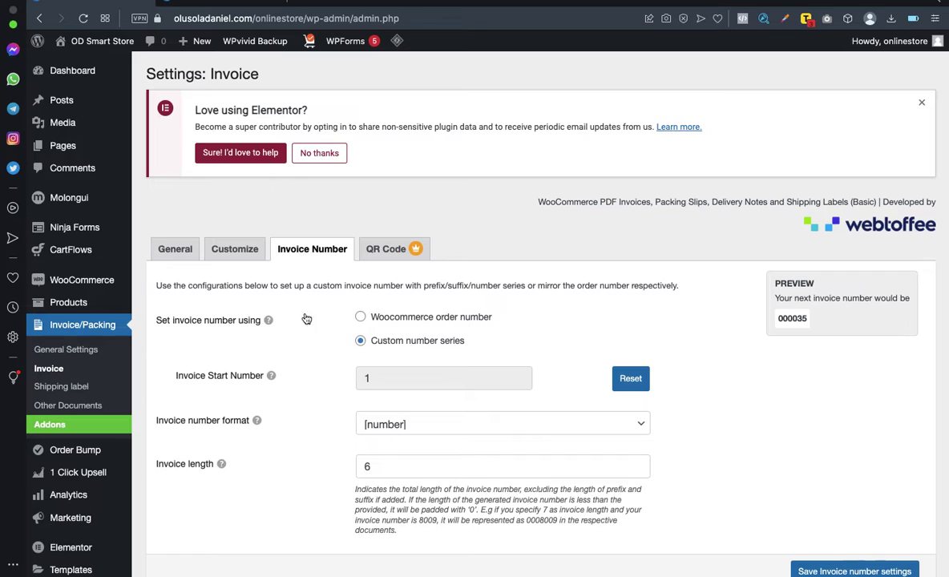
Step: Review the invoice number settings, including the number source, start number, available number formats and invoice length, keeping the [number] format
{"action": "scroll", "coordinate": [282, 345], "scroll_direction": "down", "scroll_amount": 1}
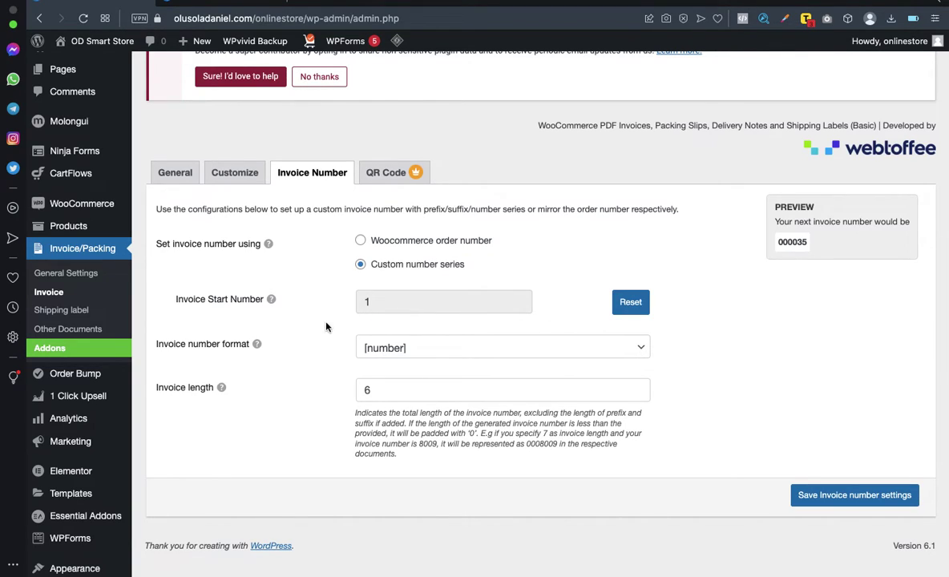
{"action": "scroll", "coordinate": [334, 340], "scroll_direction": "down", "scroll_amount": 3}
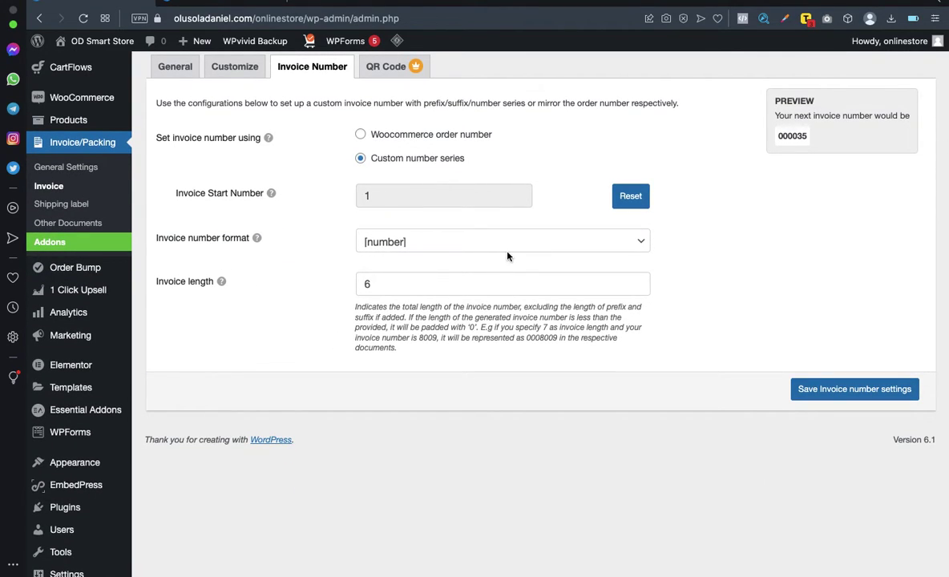
{"action": "left_click", "coordinate": [469, 239]}
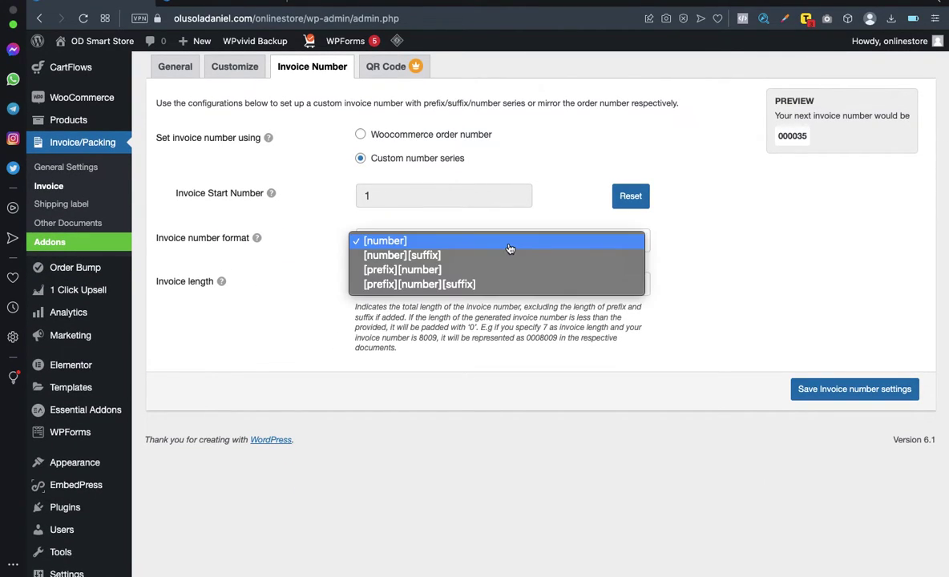
{"action": "left_click", "coordinate": [469, 241]}
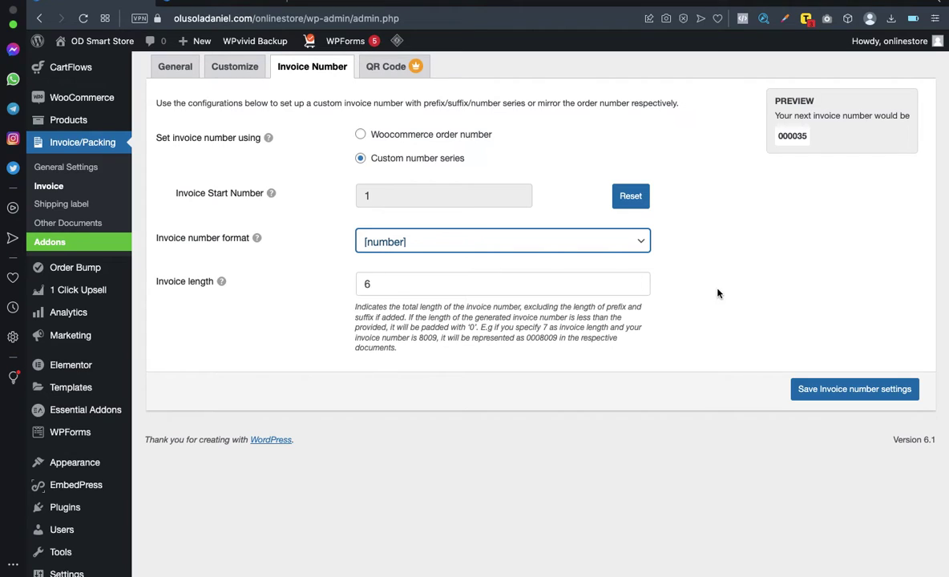
{"action": "scroll", "coordinate": [718, 293], "scroll_direction": "down", "scroll_amount": 1}
{"action": "scroll", "coordinate": [718, 294], "scroll_direction": "up", "scroll_amount": 5}
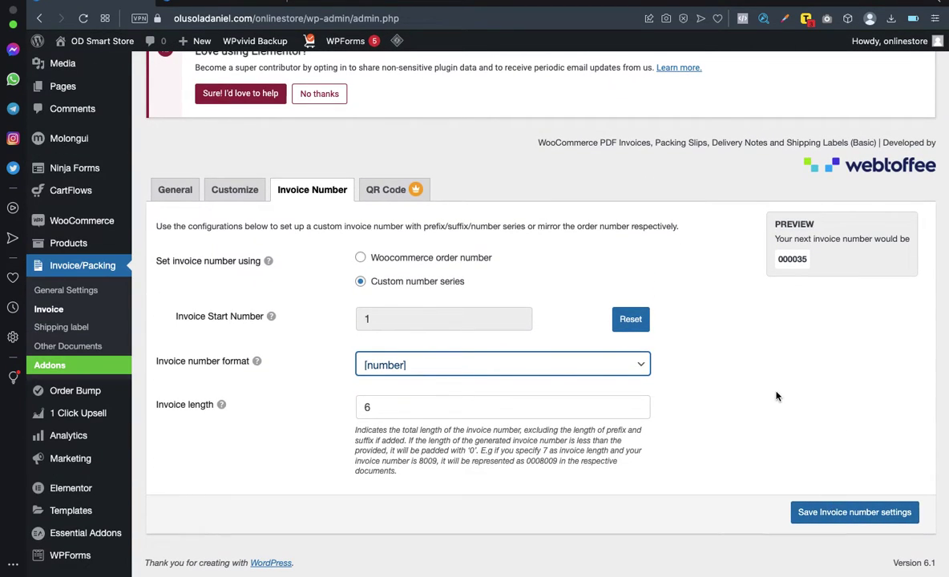
{"action": "scroll", "coordinate": [776, 394], "scroll_direction": "up", "scroll_amount": 2}
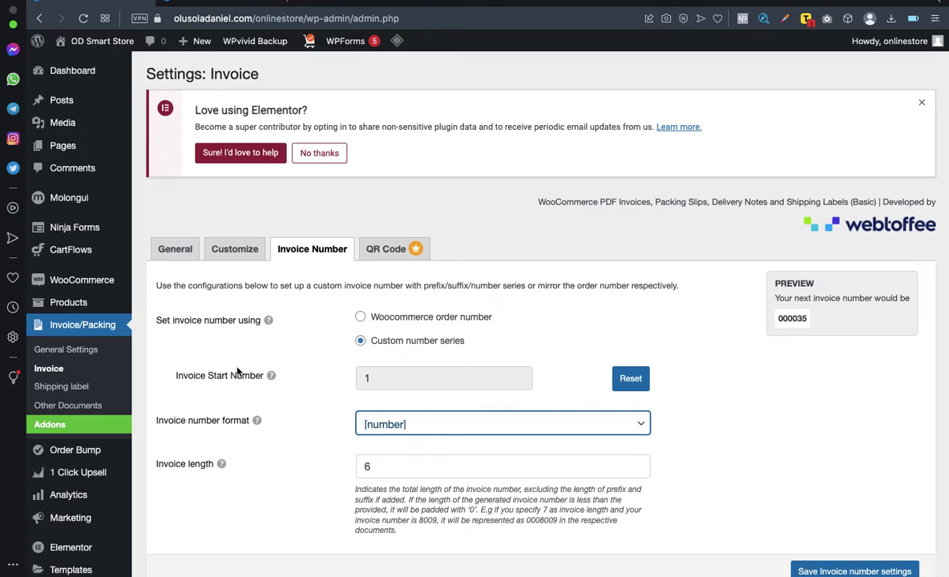
{"action": "scroll", "coordinate": [238, 370], "scroll_direction": "down", "scroll_amount": 2}
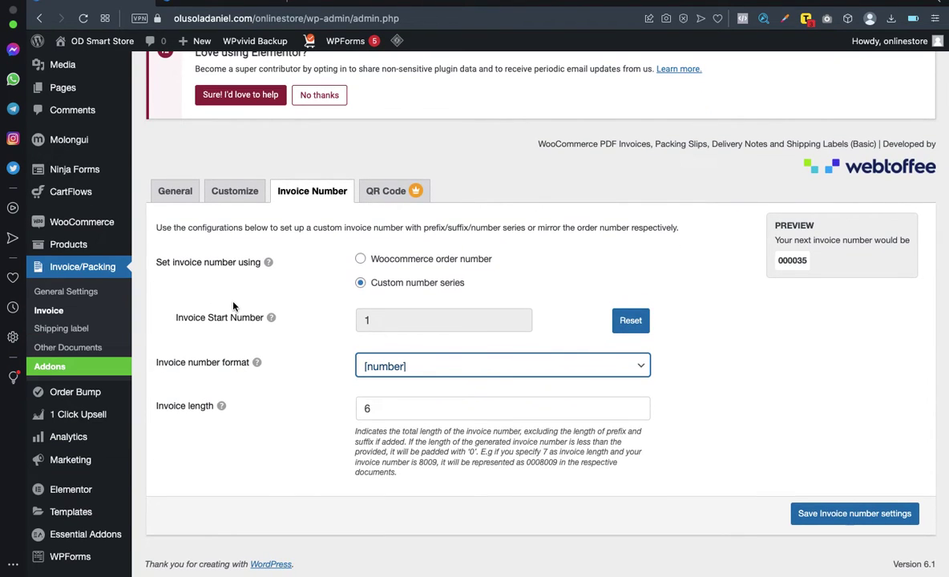
{"action": "scroll", "coordinate": [233, 305], "scroll_direction": "up", "scroll_amount": 2}
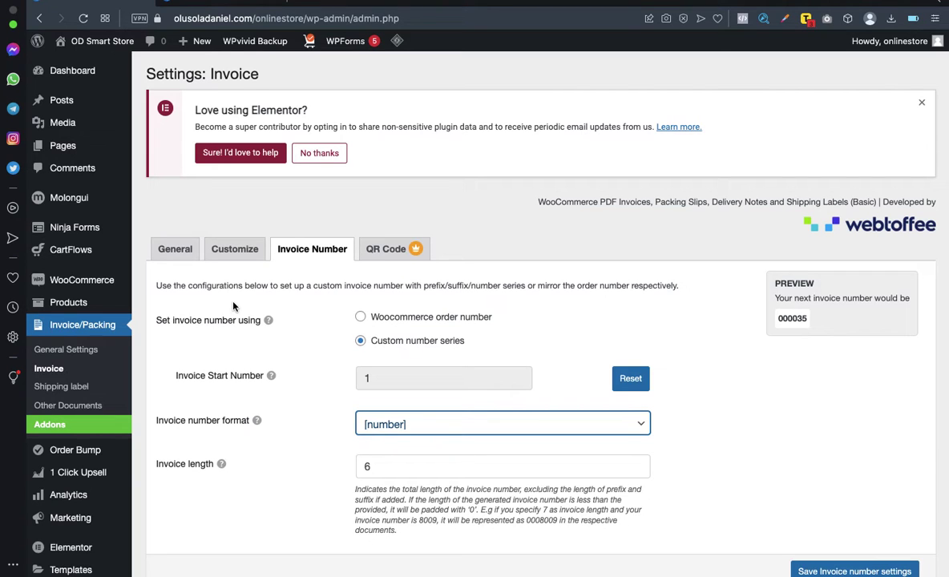
{"action": "scroll", "coordinate": [82, 373], "scroll_direction": "up", "scroll_amount": 1}
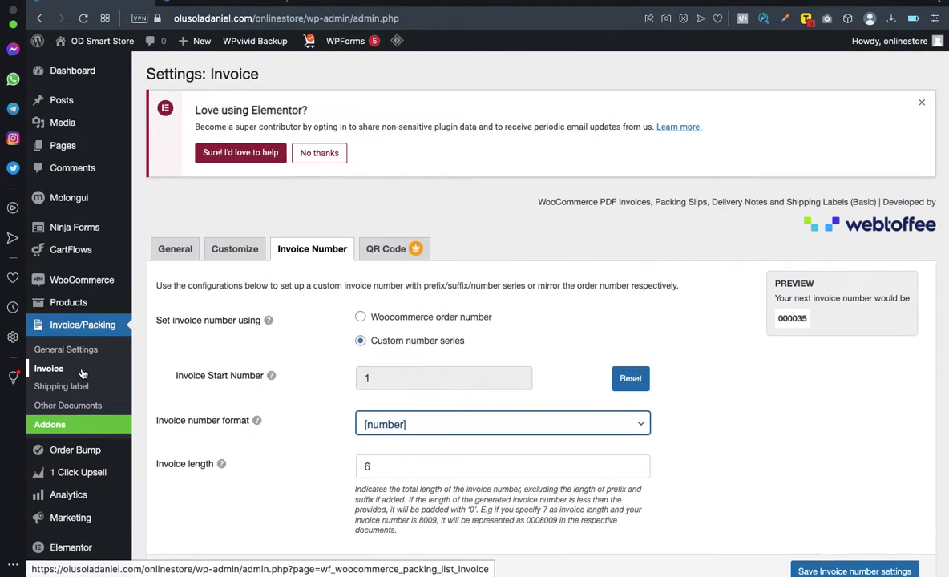
Step: Open the WooCommerce orders list and examine the order numbers alongside their invoice numbers
{"action": "scroll", "coordinate": [80, 353], "scroll_direction": "down", "scroll_amount": 2}
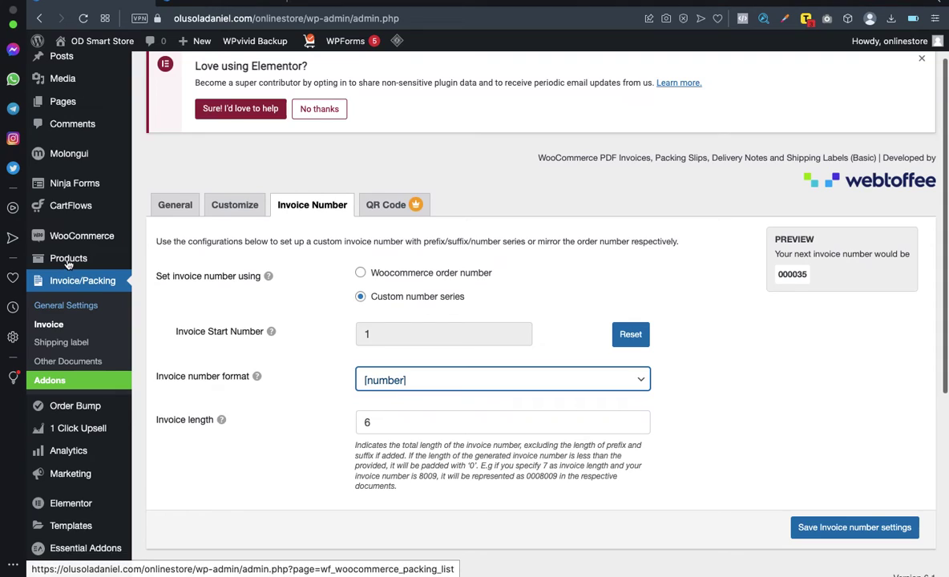
{"action": "mouse_move", "coordinate": [75, 239]}
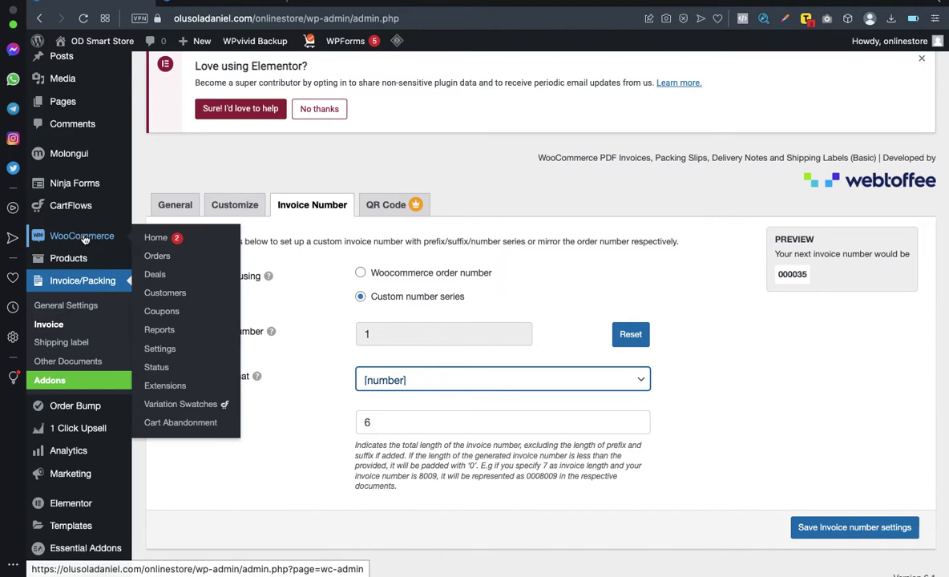
{"action": "left_click", "coordinate": [162, 256]}
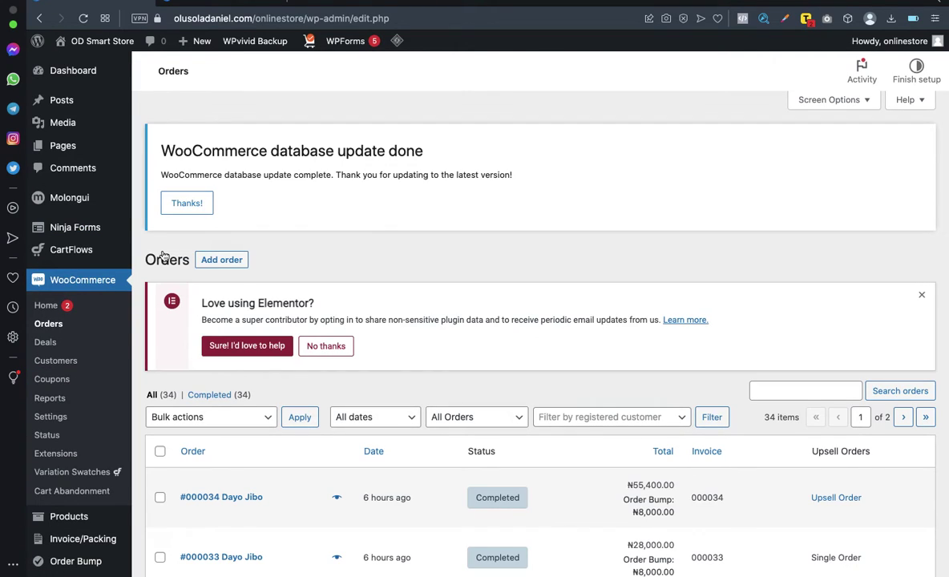
{"action": "scroll", "coordinate": [334, 311], "scroll_direction": "down", "scroll_amount": 5}
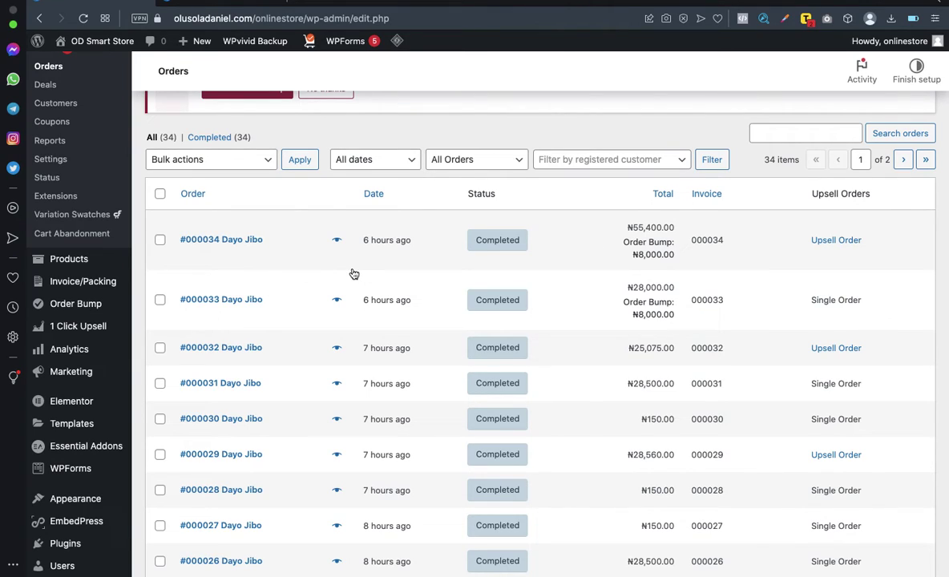
{"action": "scroll", "coordinate": [354, 309], "scroll_direction": "down", "scroll_amount": 1}
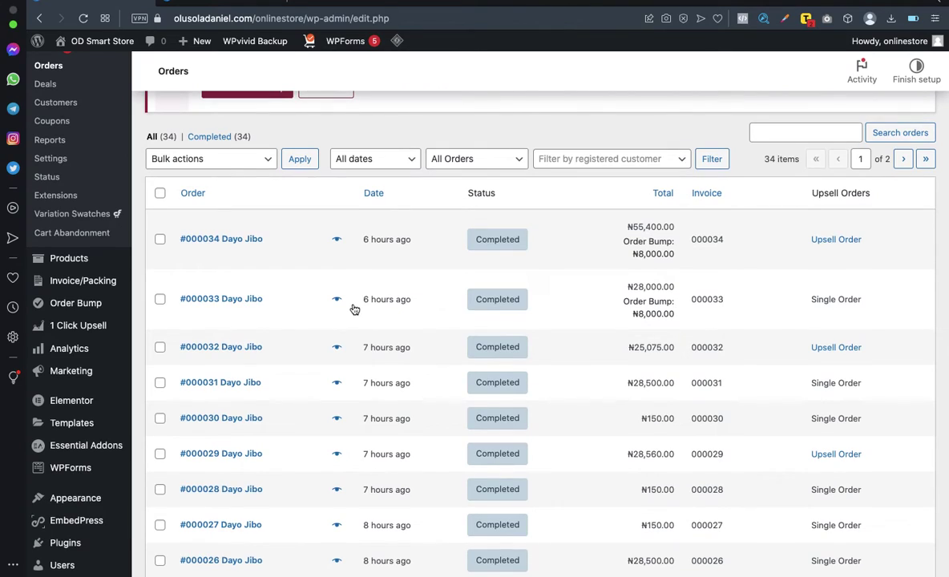